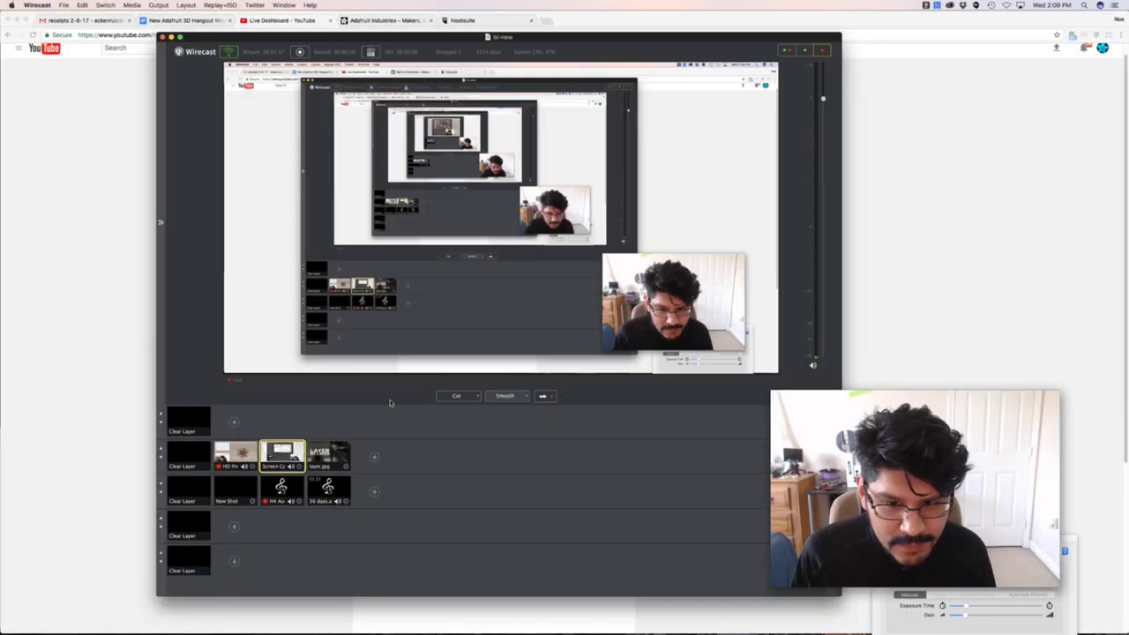
Bring up the YouTube Live Dashboard in Chrome, showing the live hexagon box stream.
{"action": "key", "text": "super+Tab"}
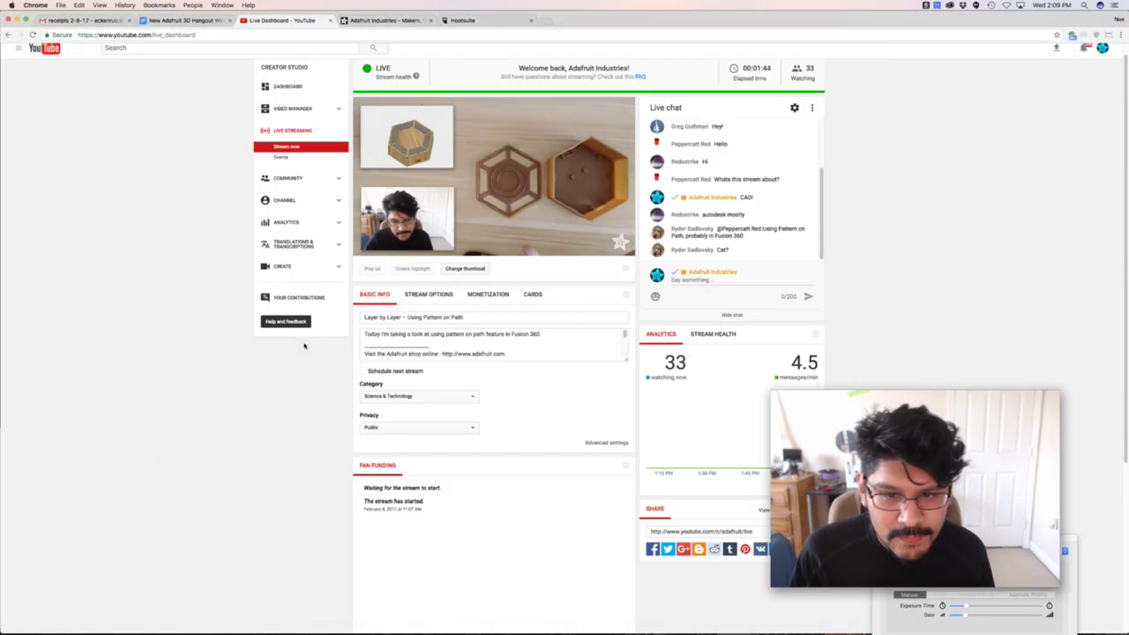
Switch to Fusion 360 and hide the Top body of the Honeycomb Case.
{"action": "key", "text": "super+Tab"}
{"action": "key", "text": "Tab"}
{"action": "key", "text": "Tab"}
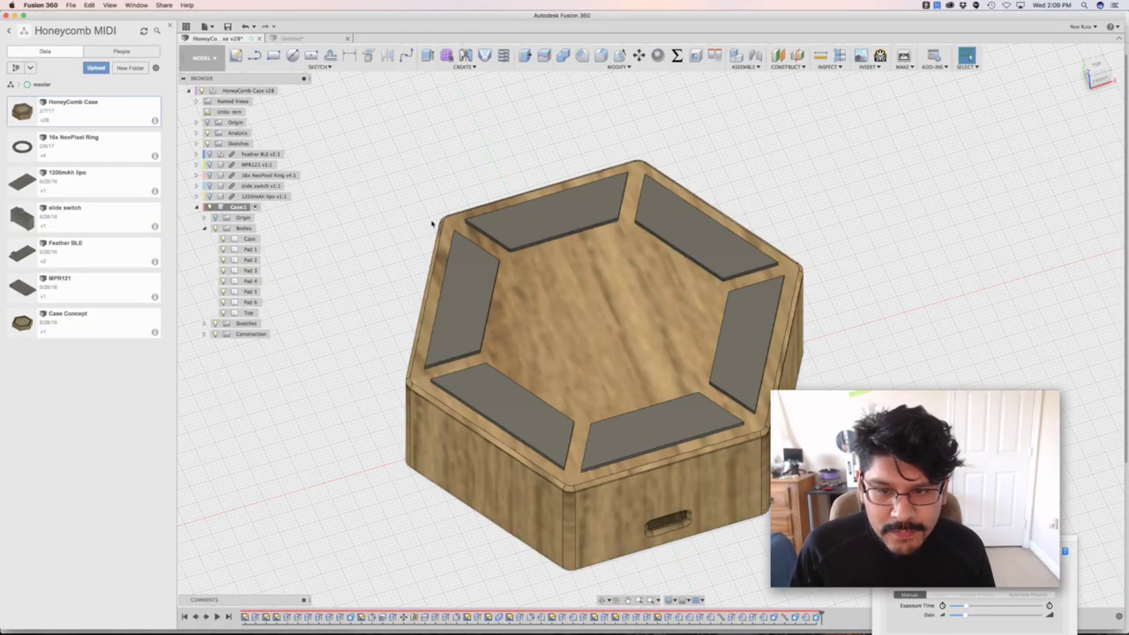
{"action": "middle_click_drag", "start_coordinate": [430, 221], "coordinate": [380, 321], "text": "shift"}
{"action": "scroll", "coordinate": [360, 231], "scroll_direction": "up", "scroll_amount": 2}
{"action": "scroll", "coordinate": [378, 295], "scroll_direction": "down", "scroll_amount": 3}
{"action": "scroll", "coordinate": [424, 318], "scroll_direction": "up", "scroll_amount": 5}
{"action": "left_click", "coordinate": [465, 315]}
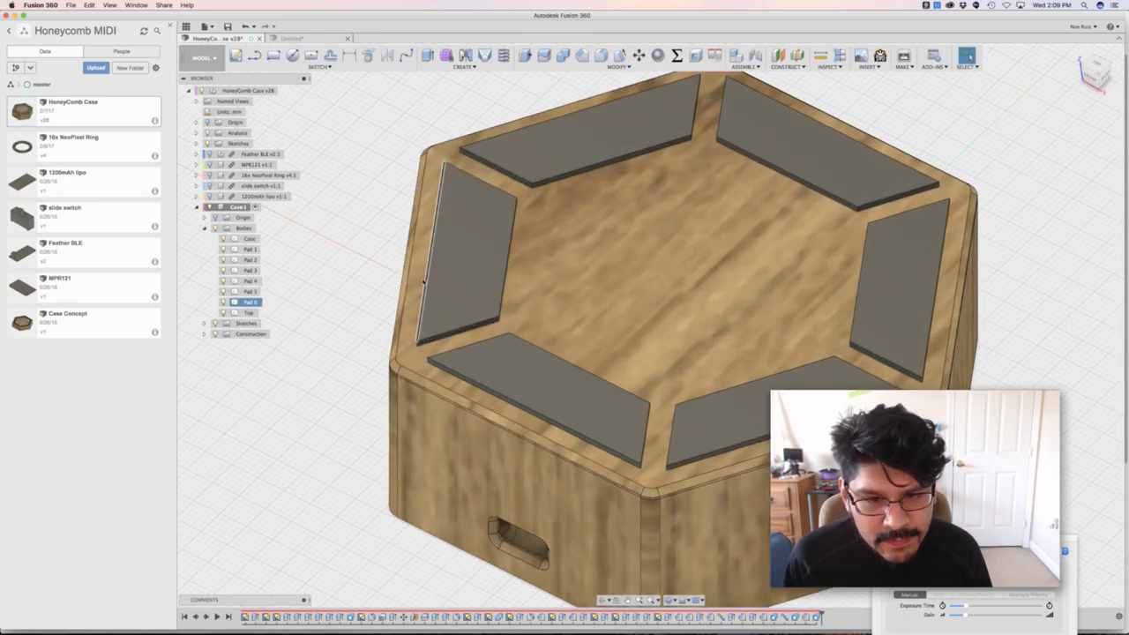
{"action": "left_click", "coordinate": [410, 278]}
{"action": "left_click", "coordinate": [398, 265]}
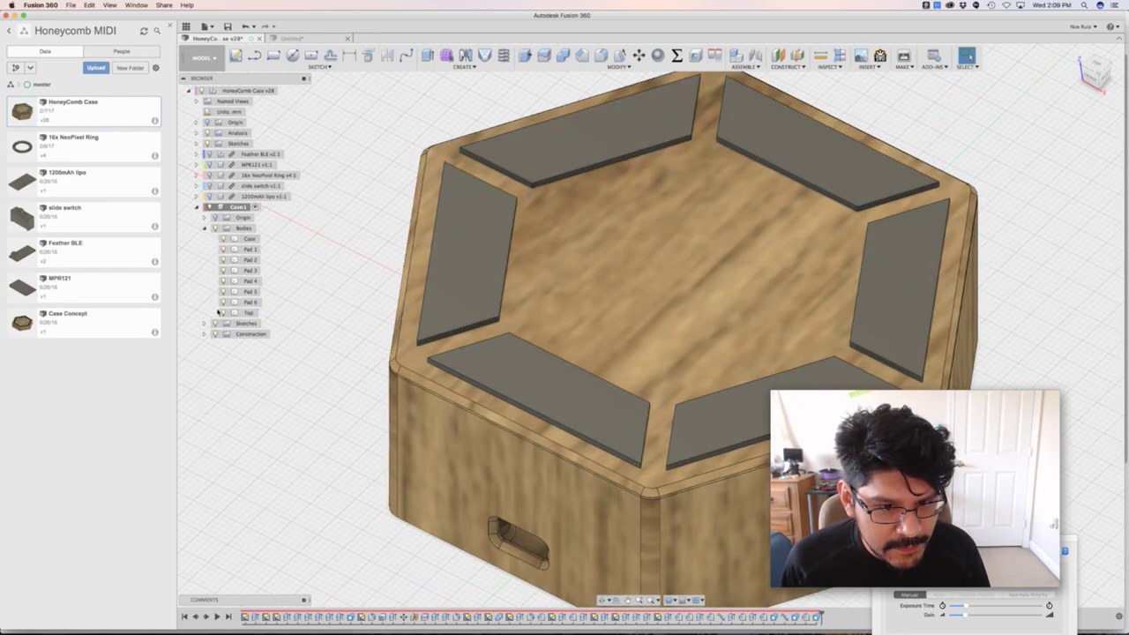
{"action": "left_click", "coordinate": [222, 312]}
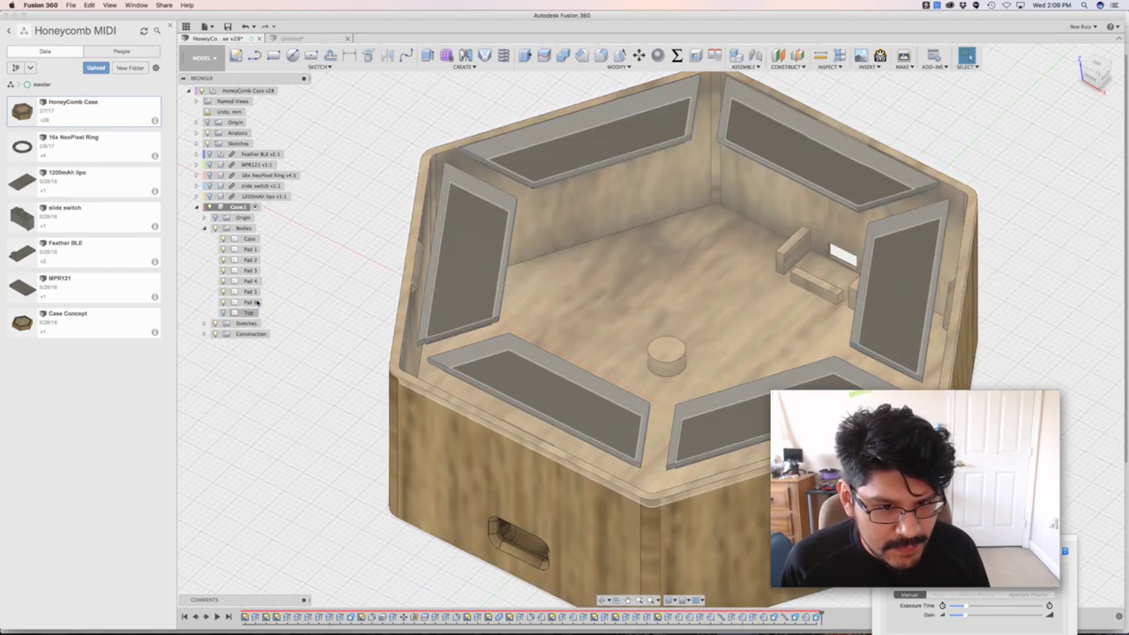
Hide Pads 1–6 and zoom in on a snap tab on the inner wall.
{"action": "left_click", "coordinate": [250, 302]}
{"action": "left_click", "coordinate": [251, 251], "text": "shift"}
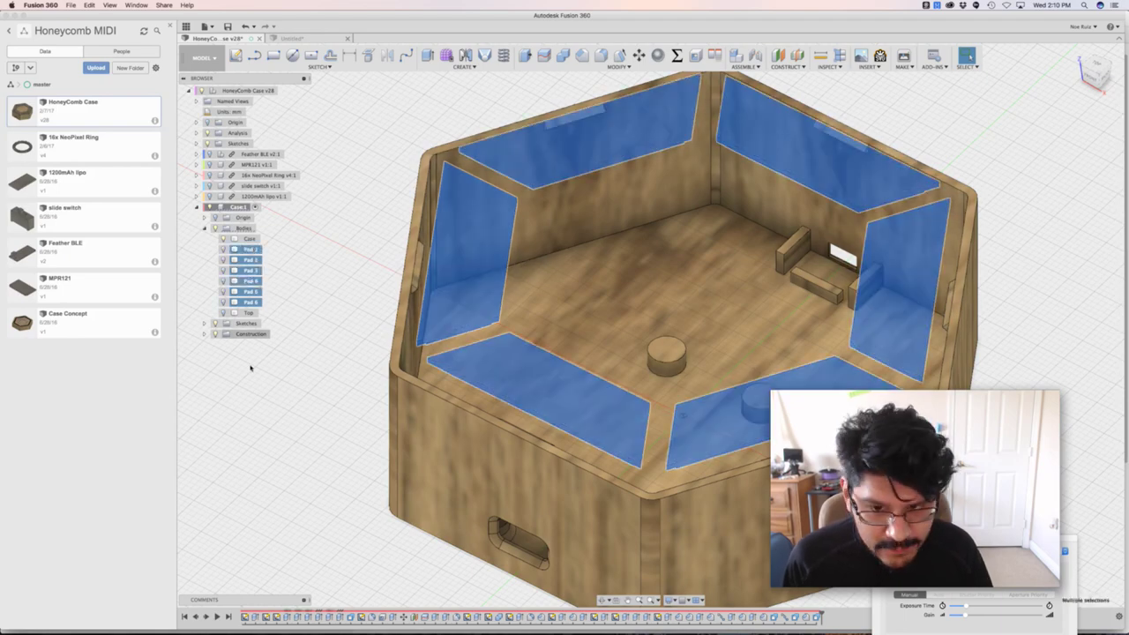
{"action": "key", "text": "v"}
{"action": "middle_click_drag", "start_coordinate": [353, 370], "coordinate": [294, 344], "text": "shift"}
{"action": "scroll", "coordinate": [418, 194], "scroll_direction": "up", "scroll_amount": 10}
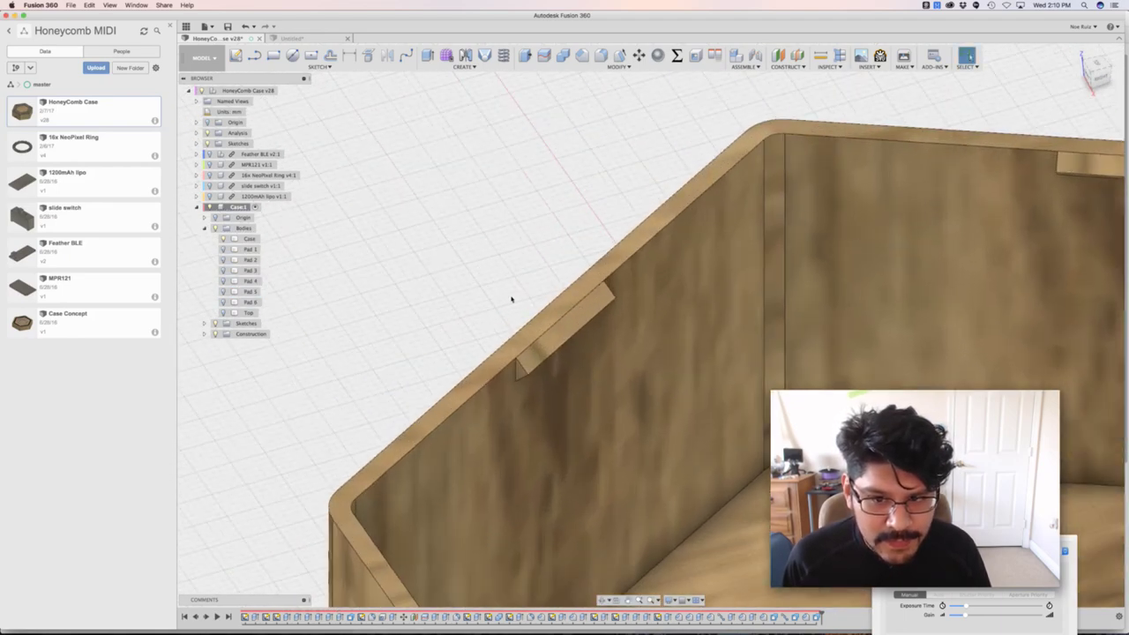
{"action": "scroll", "coordinate": [520, 265], "scroll_direction": "down", "scroll_amount": 5}
{"action": "scroll", "coordinate": [500, 331], "scroll_direction": "up", "scroll_amount": 10}
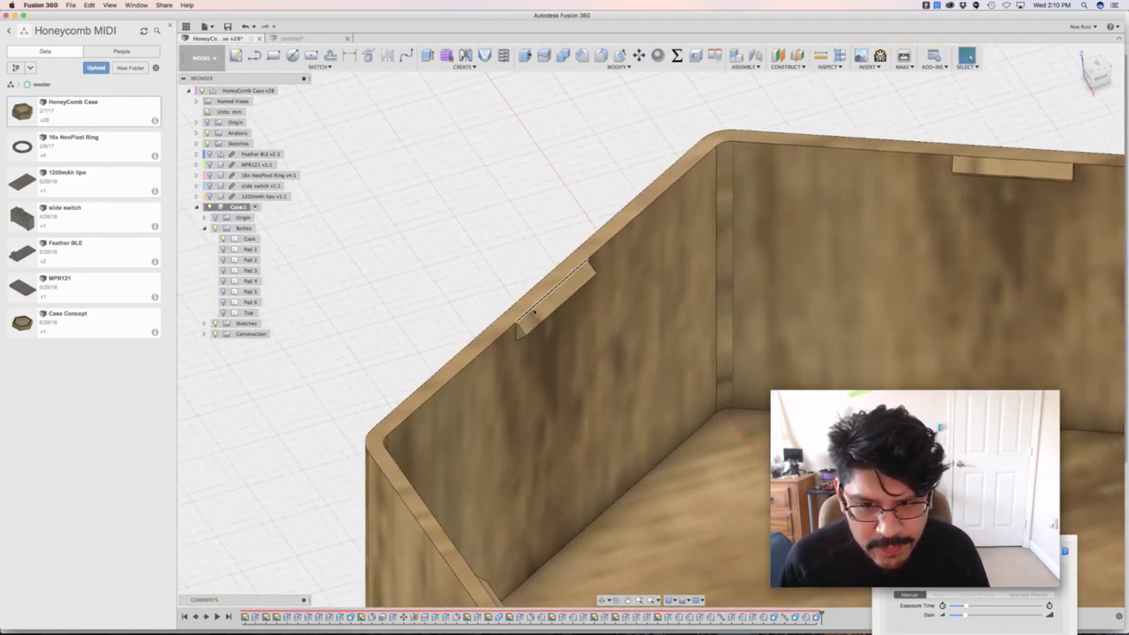
{"action": "scroll", "coordinate": [499, 329], "scroll_direction": "down", "scroll_amount": 8}
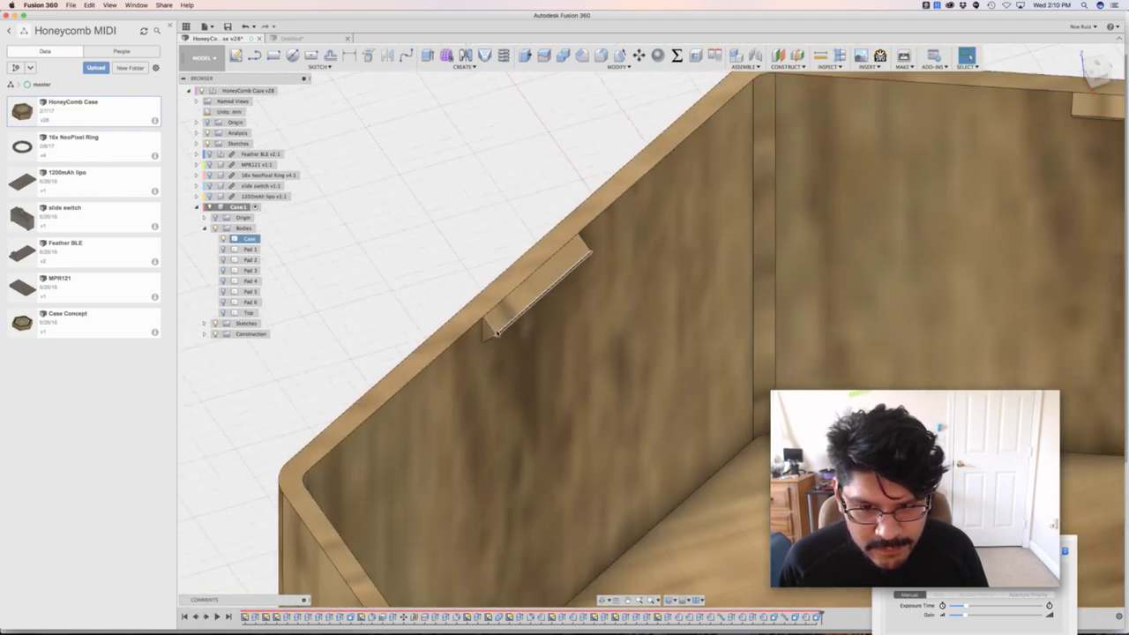
Show the Top body again and inspect the underside of the honeycomb top plate.
{"action": "left_click", "coordinate": [225, 313]}
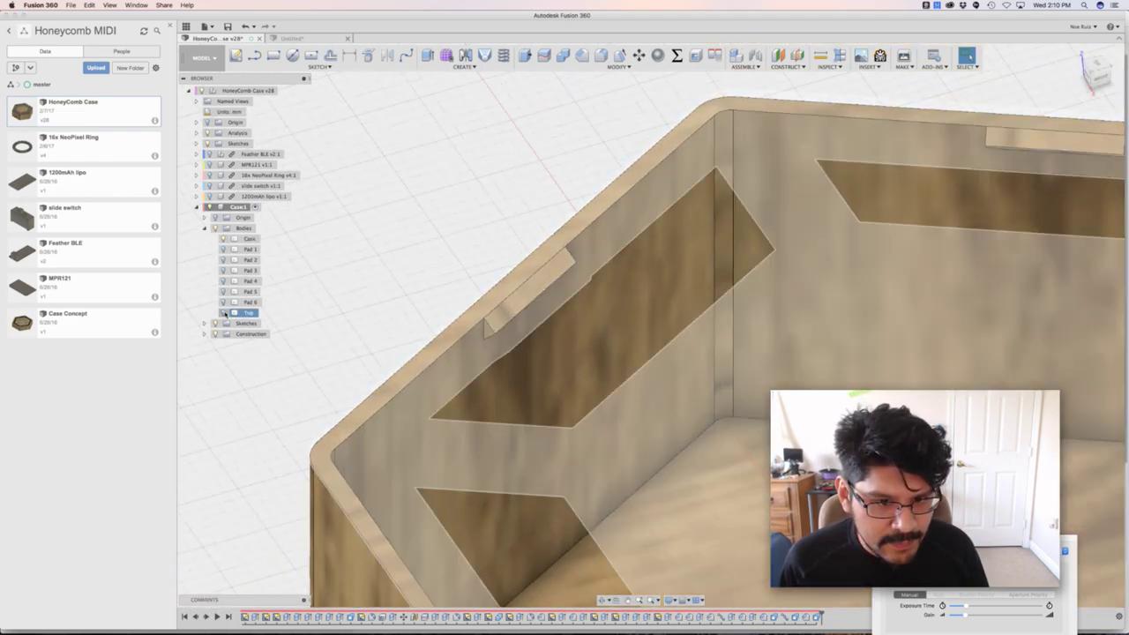
{"action": "middle_click_drag", "start_coordinate": [224, 313], "coordinate": [403, 247], "text": "shift"}
{"action": "scroll", "coordinate": [564, 353], "scroll_direction": "up", "scroll_amount": 4}
{"action": "scroll", "coordinate": [543, 459], "scroll_direction": "down", "scroll_amount": 4}
{"action": "middle_click_drag", "start_coordinate": [543, 458], "coordinate": [431, 282], "text": "shift"}
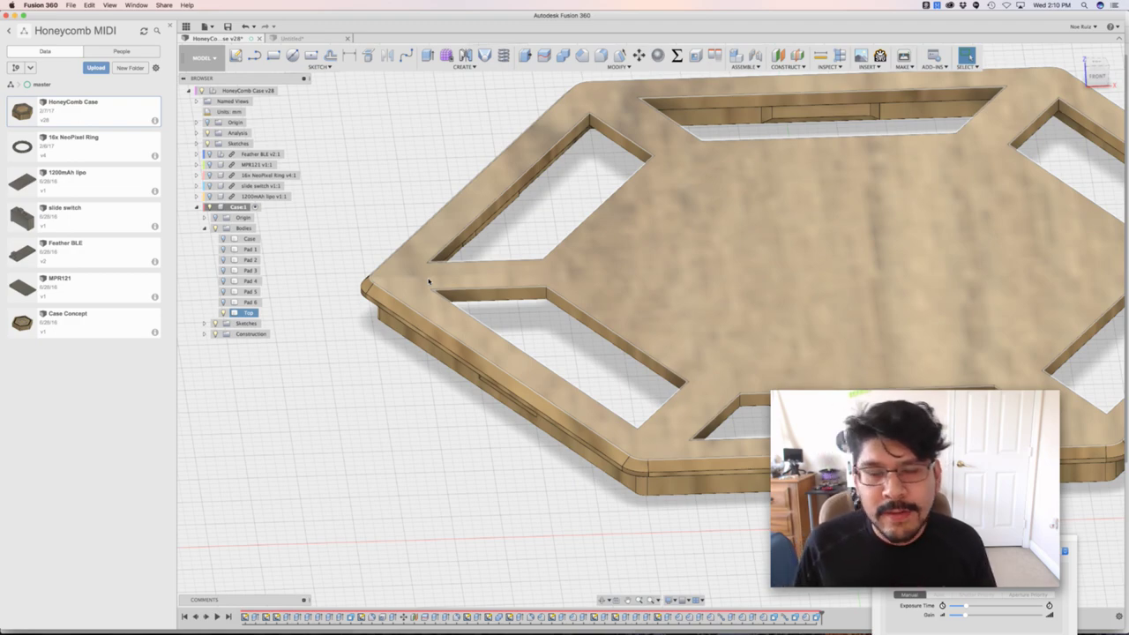
{"action": "scroll", "coordinate": [430, 281], "scroll_direction": "down", "scroll_amount": 8}
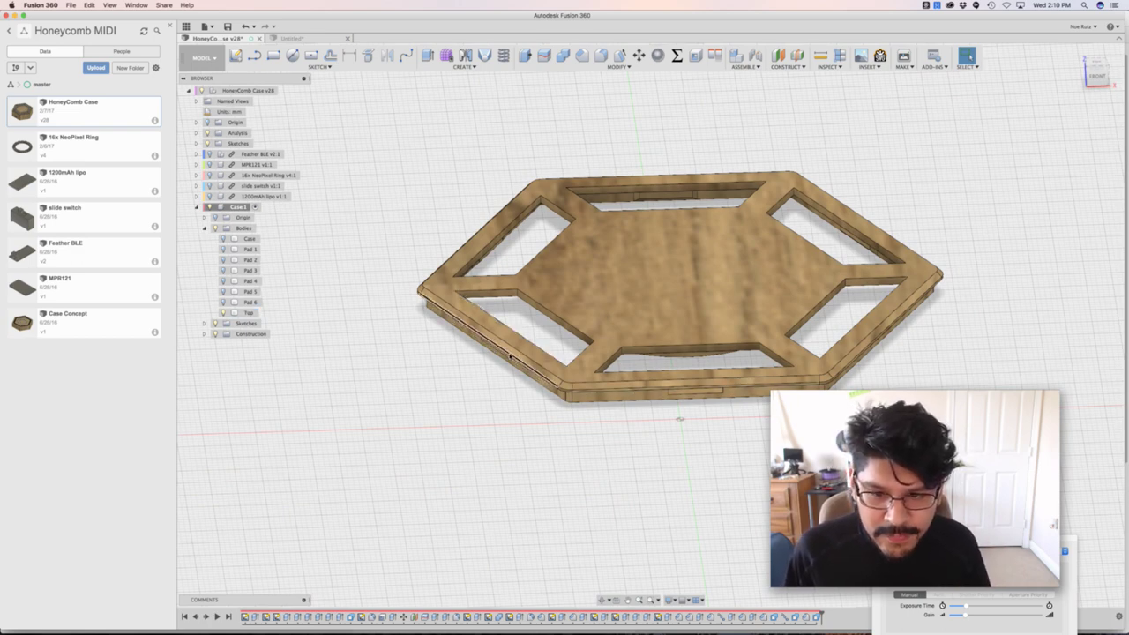
{"action": "scroll", "coordinate": [509, 355], "scroll_direction": "up", "scroll_amount": 2}
{"action": "scroll", "coordinate": [510, 355], "scroll_direction": "up", "scroll_amount": 5}
{"action": "scroll", "coordinate": [458, 352], "scroll_direction": "down", "scroll_amount": 4}
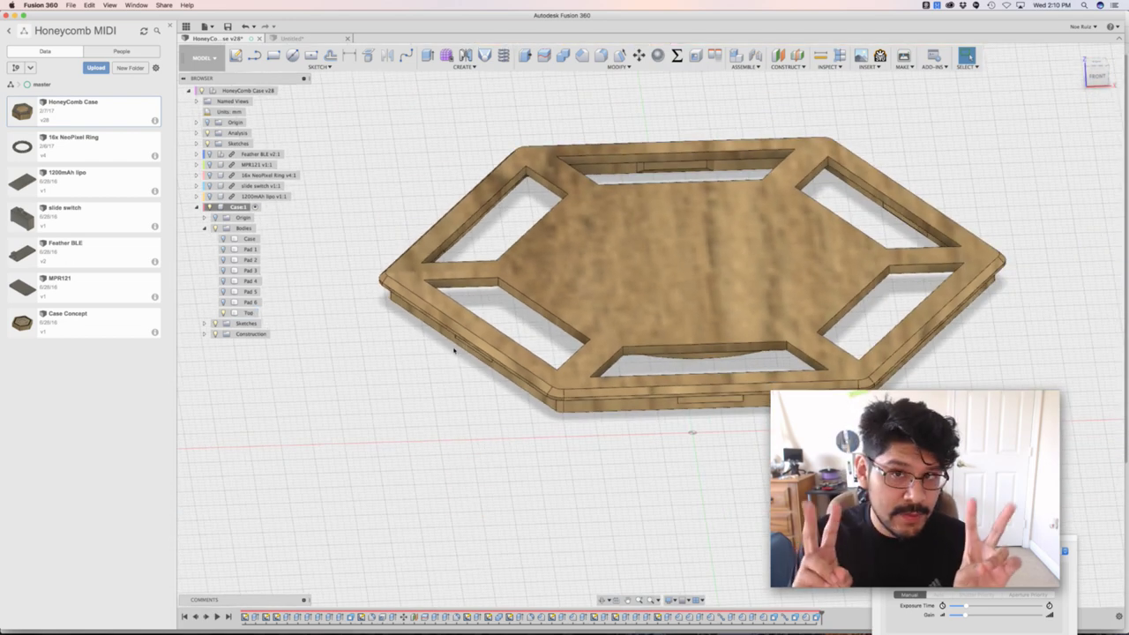
Orbit to a near-top view and turn the Case body's visibility back on.
{"action": "middle_click_drag", "start_coordinate": [396, 186], "coordinate": [491, 89]}
{"action": "middle_click_drag", "start_coordinate": [503, 248], "coordinate": [502, 235], "text": "shift"}
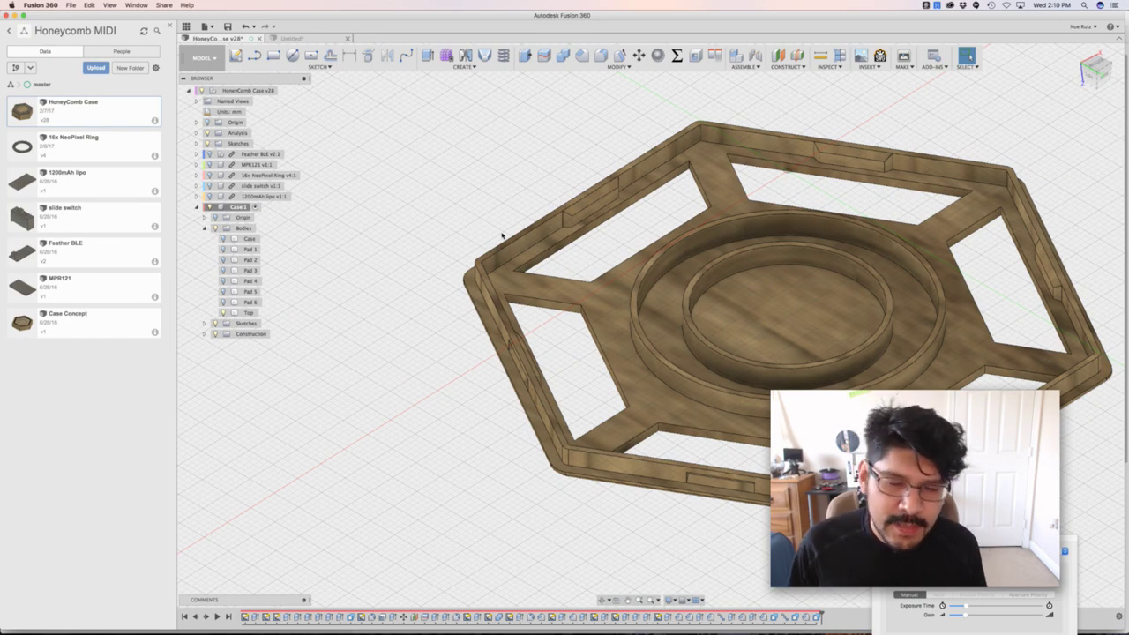
{"action": "mouse_move", "coordinate": [433, 197]}
{"action": "middle_mouse_down", "text": "shift"}
{"action": "mouse_move", "coordinate": [488, 189]}
{"action": "mouse_move", "coordinate": [472, 247]}
{"action": "mouse_move", "coordinate": [441, 207]}
{"action": "middle_mouse_up", "text": "shift"}
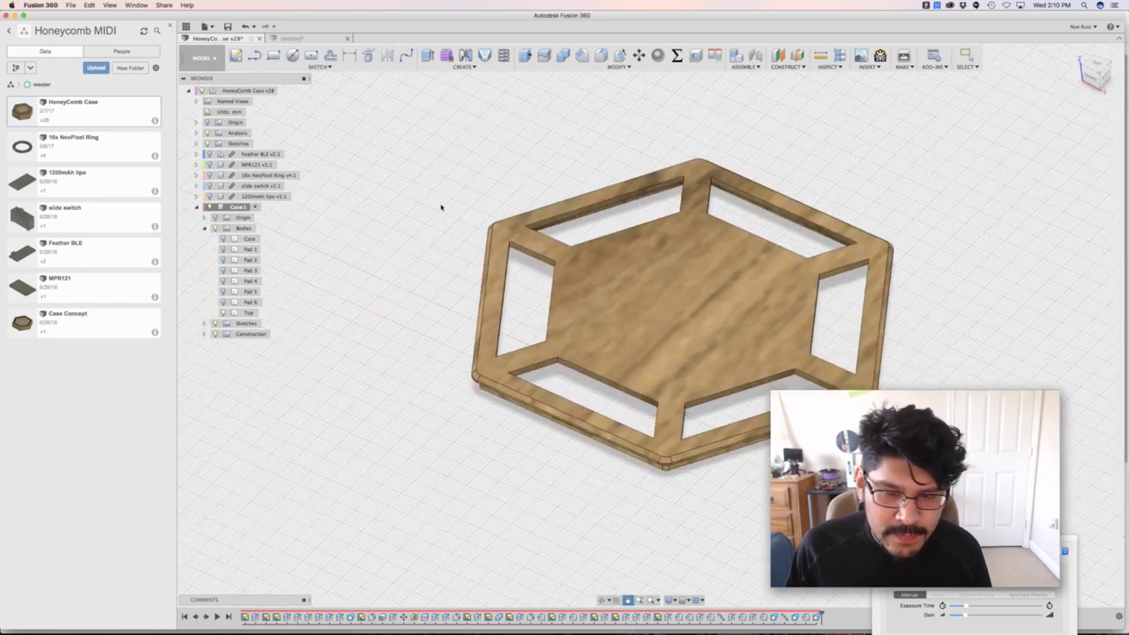
{"action": "left_click", "coordinate": [220, 249]}
{"action": "left_click", "coordinate": [222, 238]}
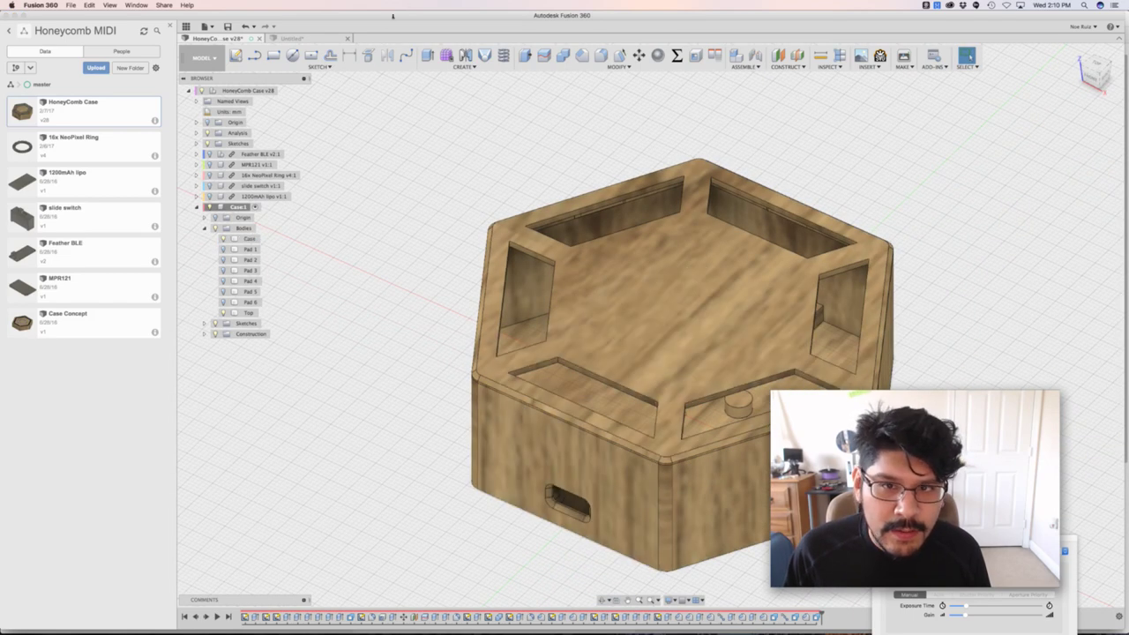
Switch to the Untitled design and check its top and home views.
{"action": "left_click", "coordinate": [311, 38]}
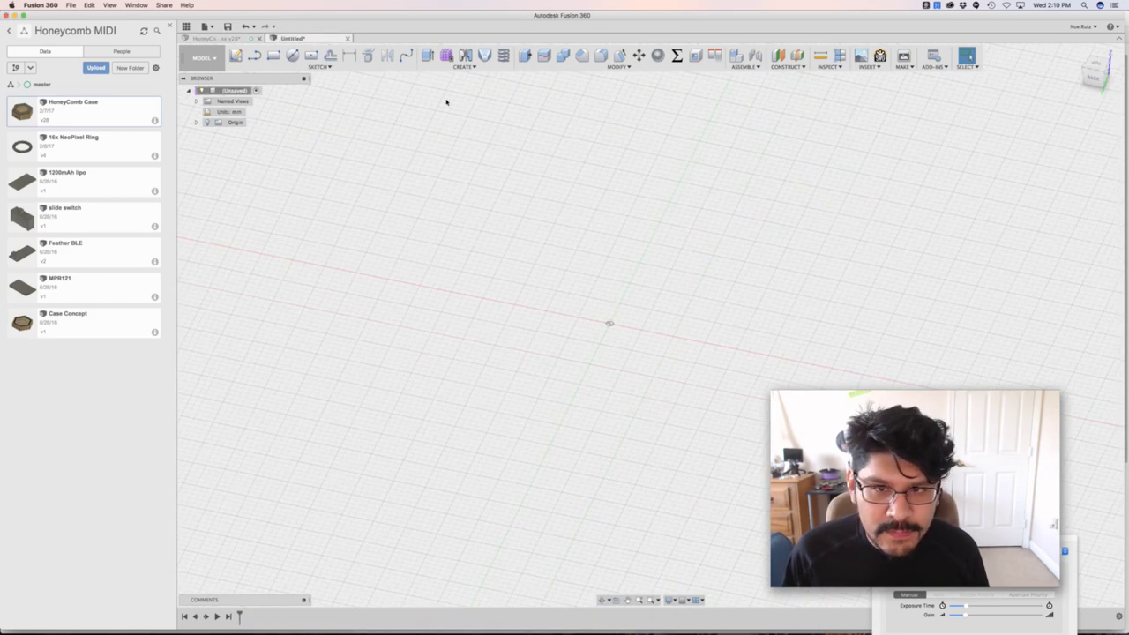
{"action": "left_click", "coordinate": [1095, 63]}
{"action": "left_click", "coordinate": [1077, 51]}
Sketch a circumscribed hexagon of radius 30 mm on the XY plane, centred at the origin.
{"action": "type", "text": "s"}
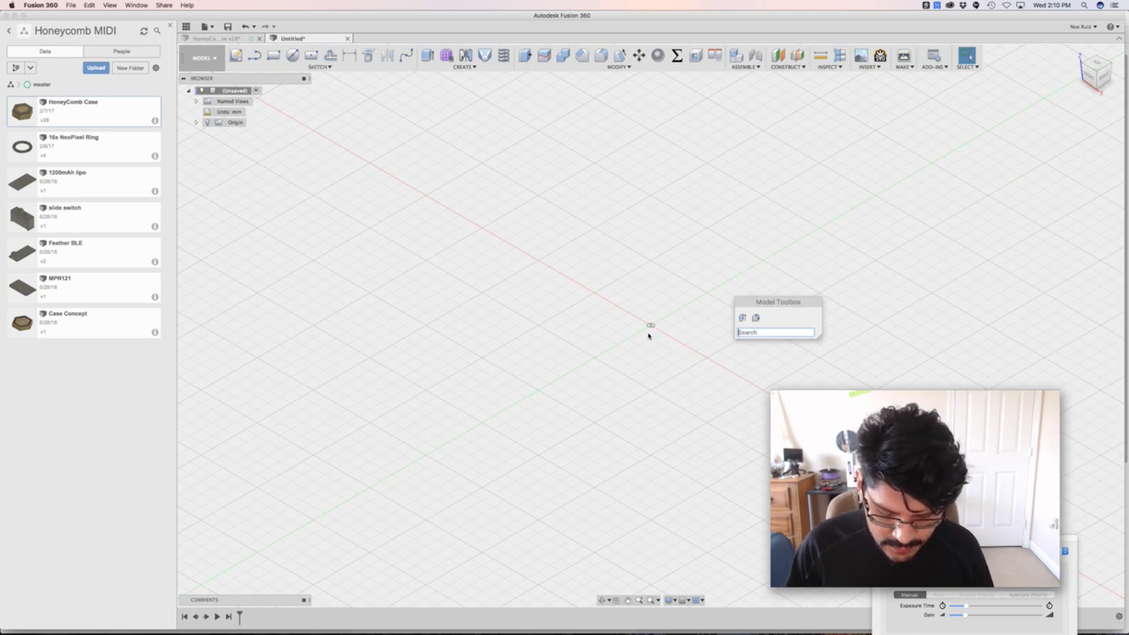
{"action": "type", "text": "poly"}
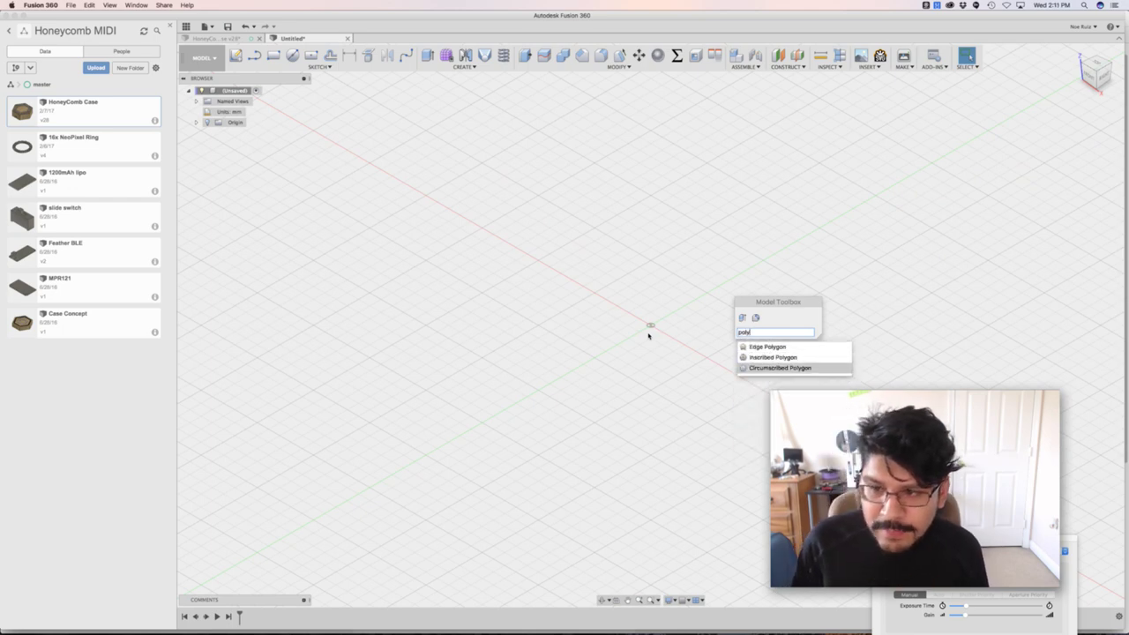
{"action": "key", "text": "Return"}
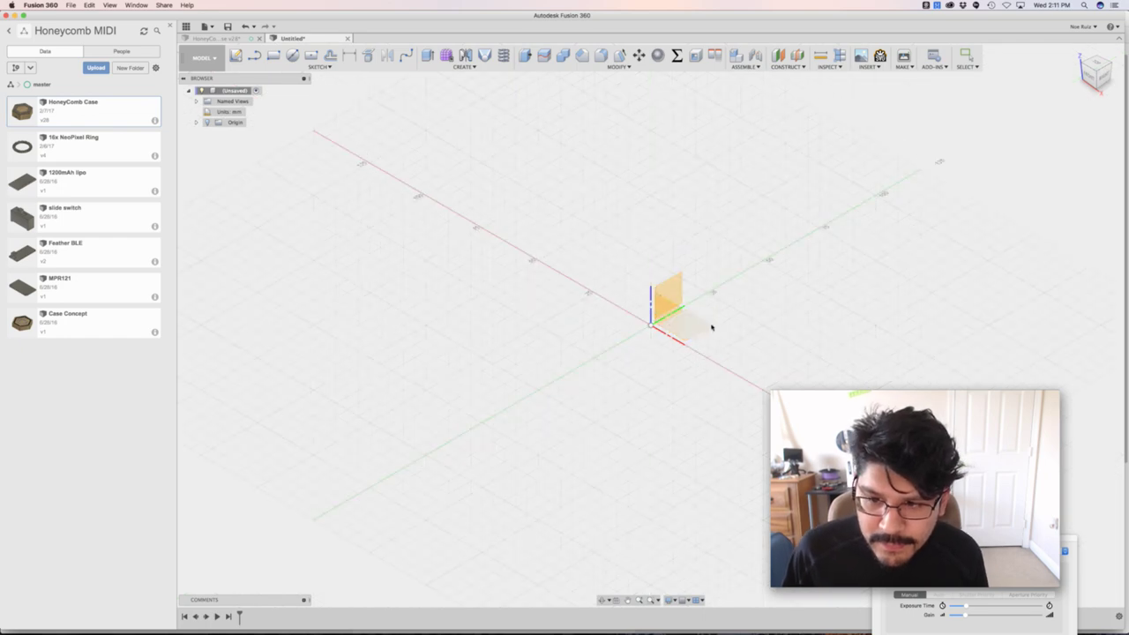
{"action": "left_click", "coordinate": [698, 320]}
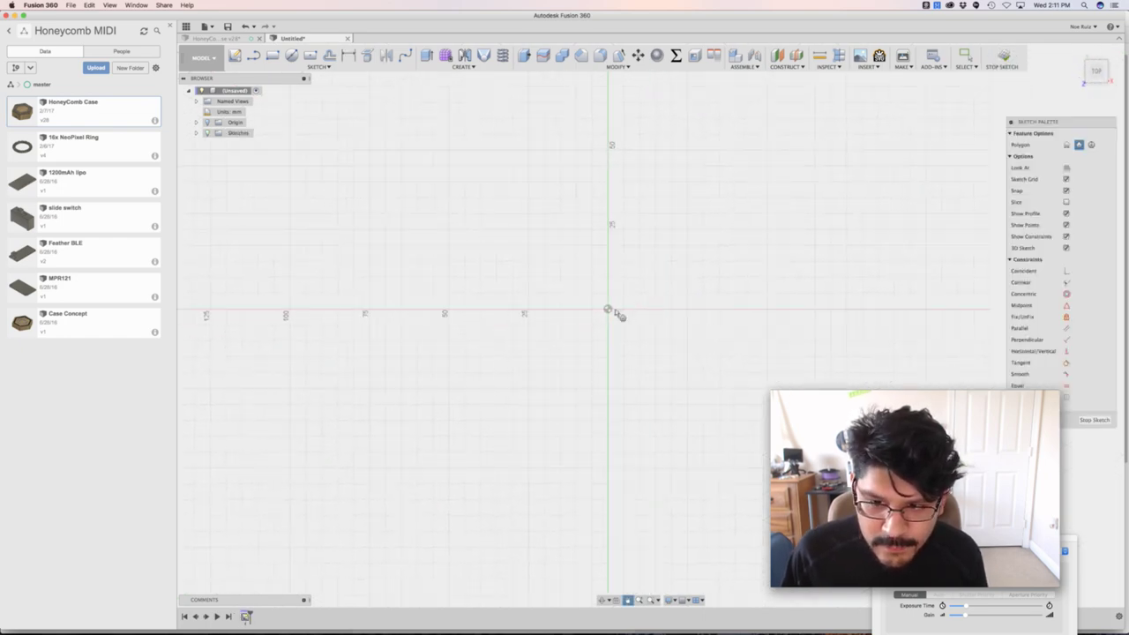
{"action": "scroll", "coordinate": [609, 313], "scroll_direction": "up", "scroll_amount": 5}
{"action": "middle_click_drag", "start_coordinate": [635, 292], "coordinate": [599, 311]}
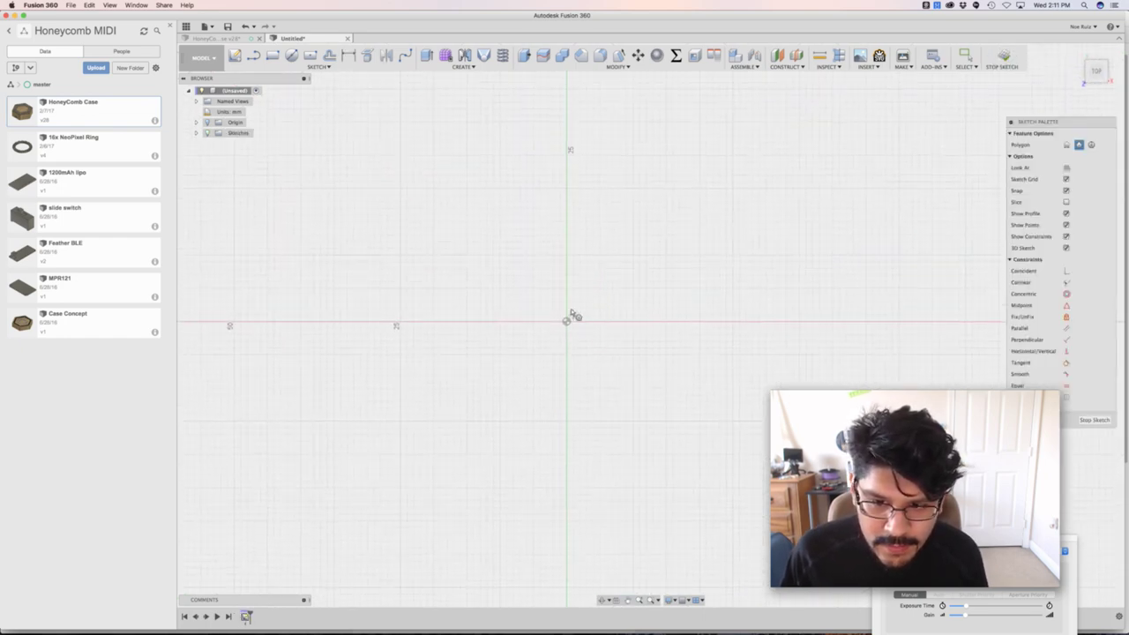
{"action": "left_click", "coordinate": [568, 321]}
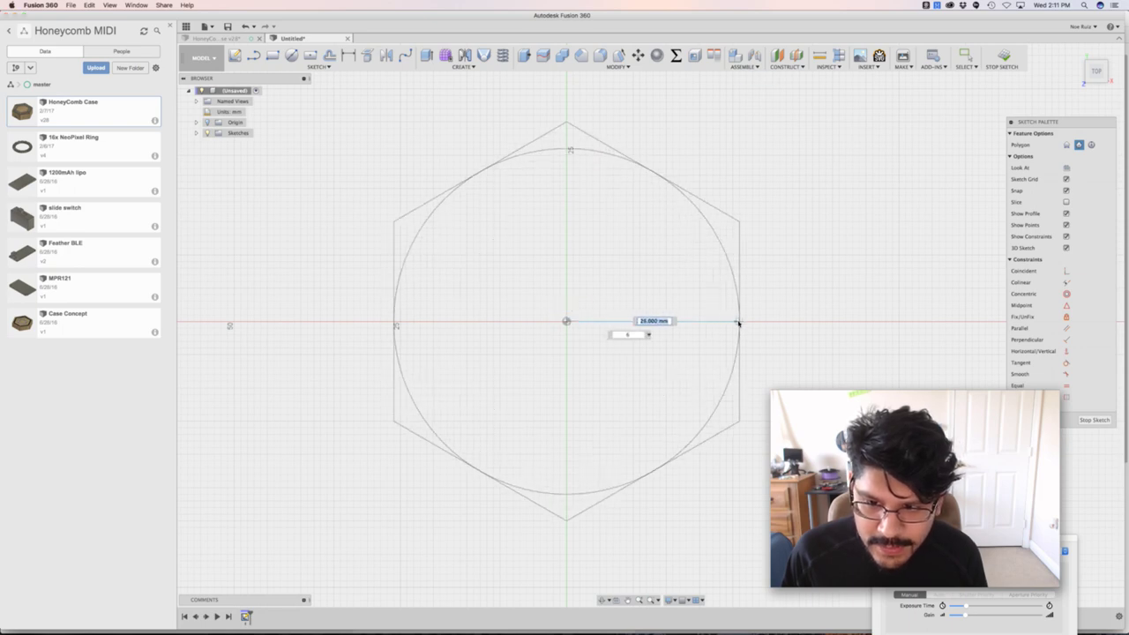
{"action": "type", "text": "30"}
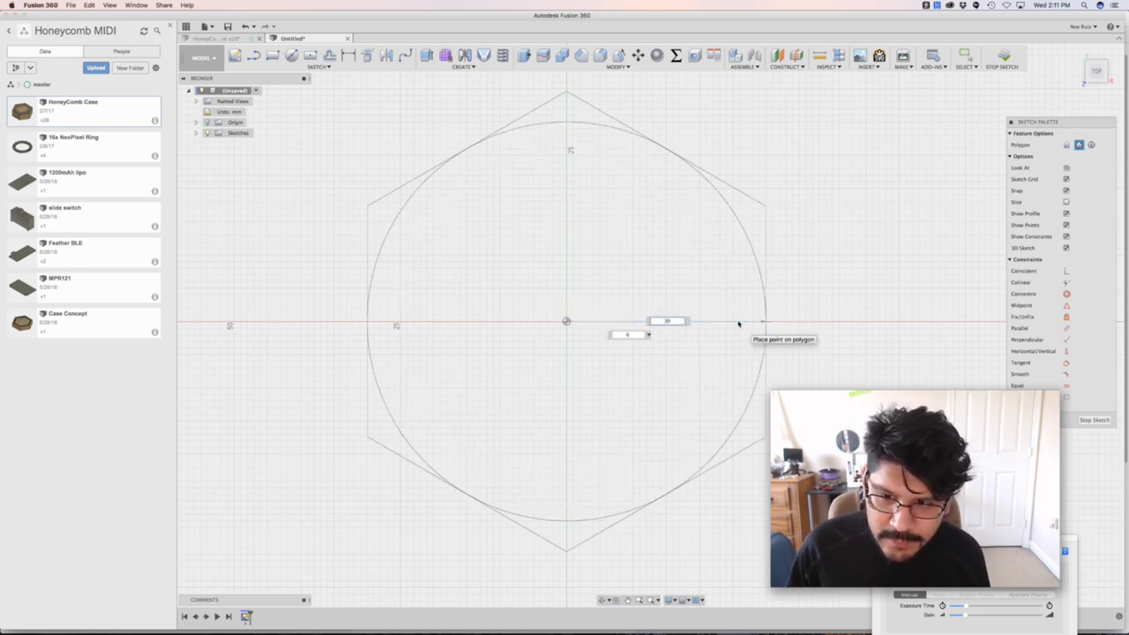
{"action": "key", "text": "Return"}
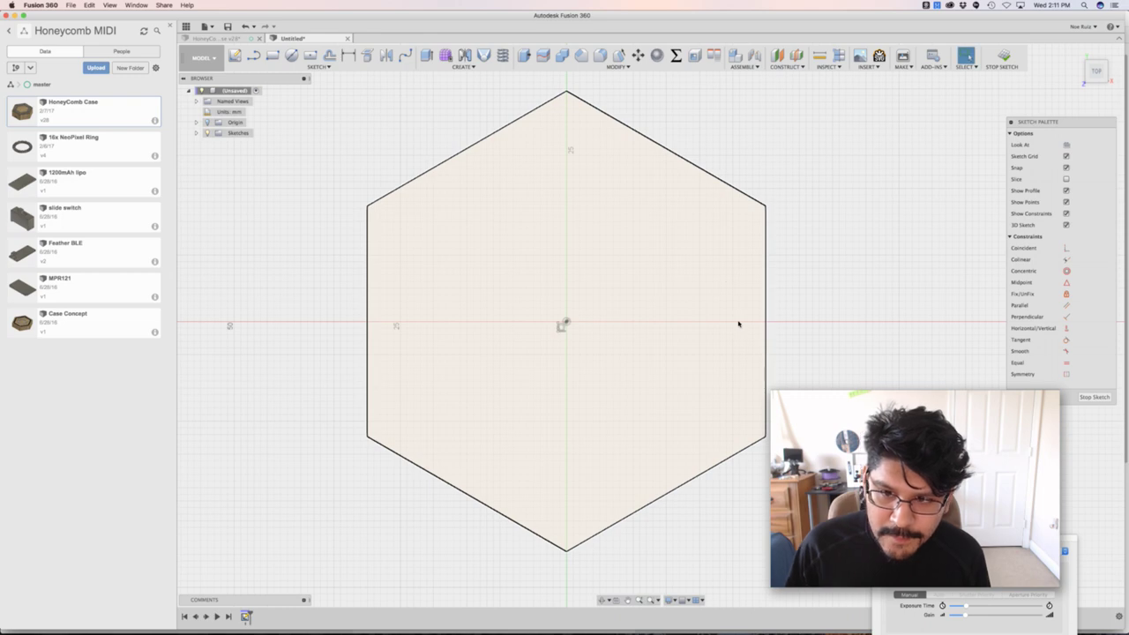
Extrude the hexagon 20 mm into a solid prism.
{"action": "key", "text": "e"}
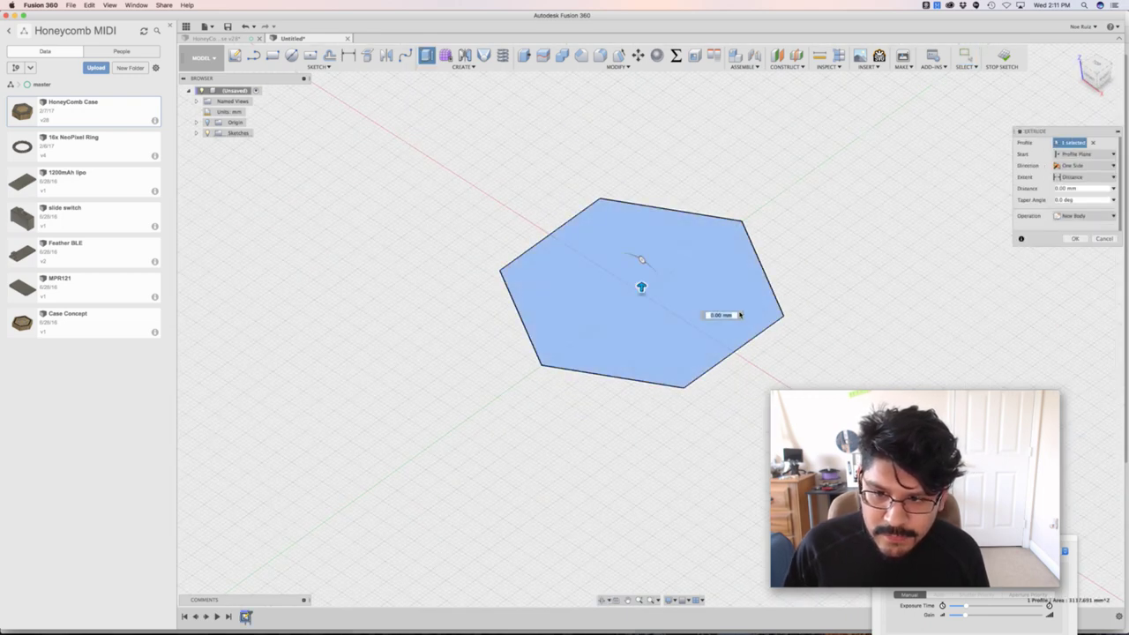
{"action": "type", "text": "20"}
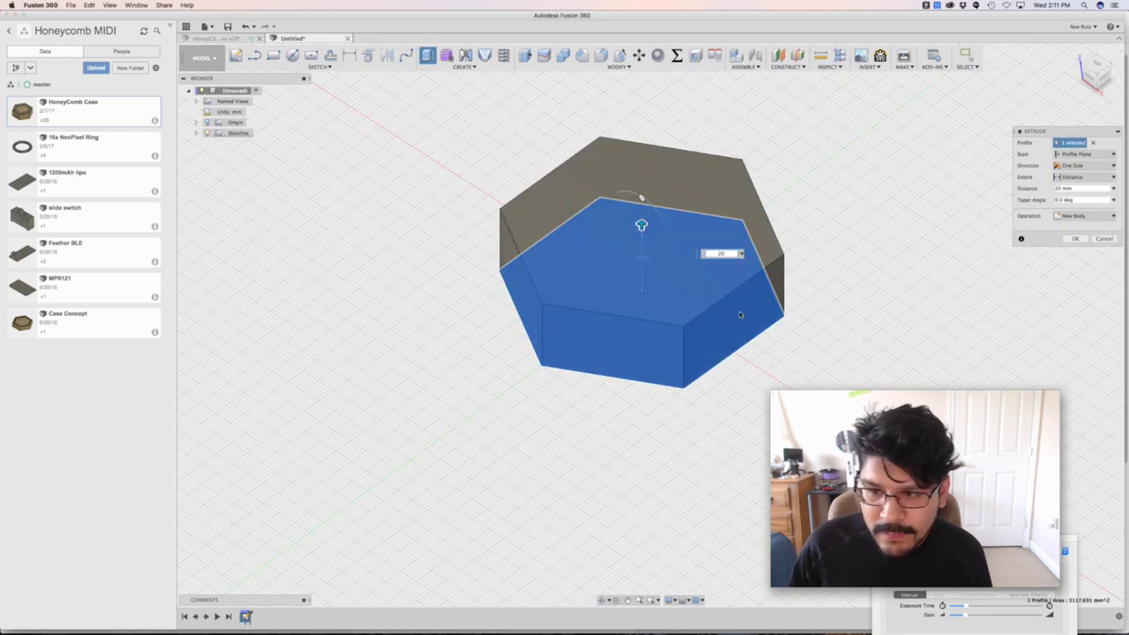
{"action": "key", "text": "Return"}
Shell the prism from its top face with 1 mm inside thickness, leaving an open box.
{"action": "left_click", "coordinate": [629, 272]}
{"action": "type", "text": "sshell"}
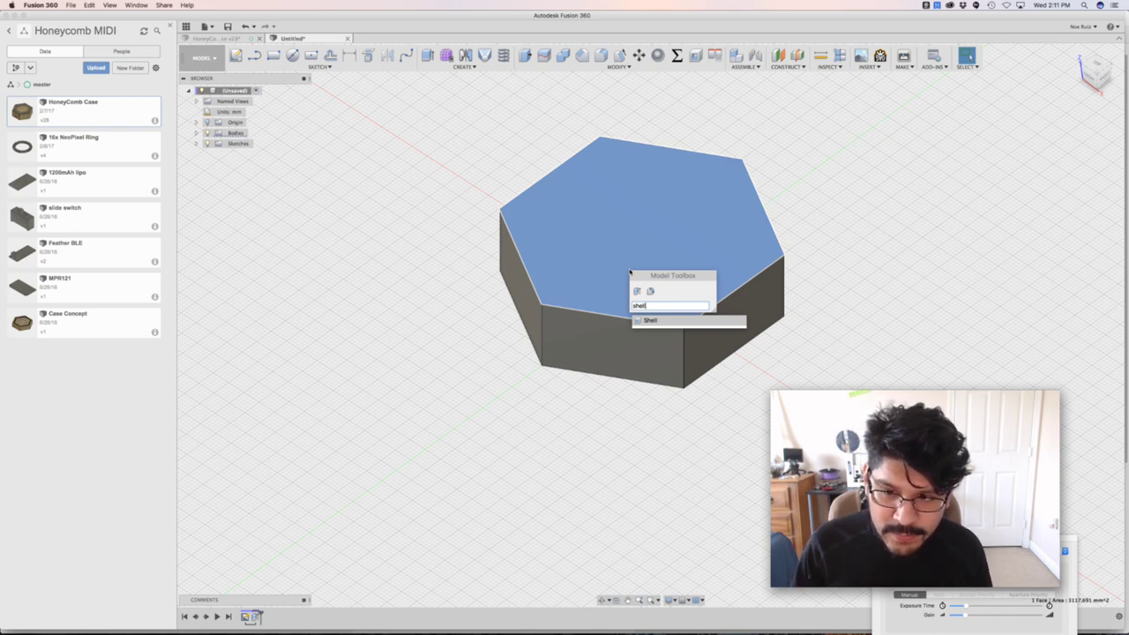
{"action": "key", "text": "Return"}
{"action": "key", "text": "Escape"}
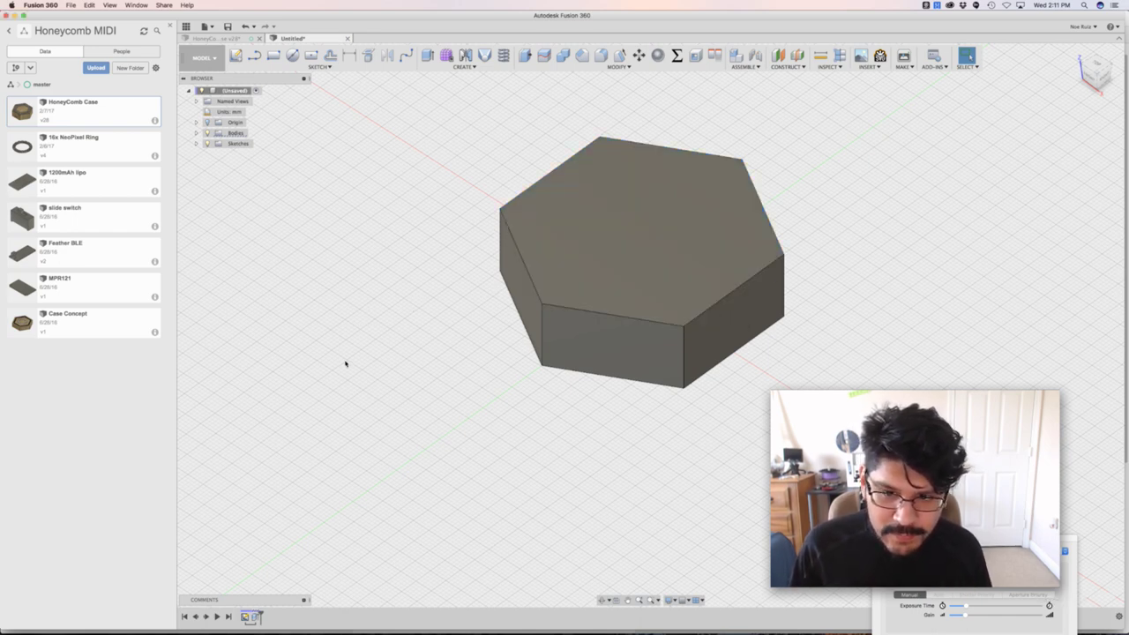
{"action": "key", "text": "s"}
{"action": "left_click_drag", "start_coordinate": [410, 298], "coordinate": [681, 223]}
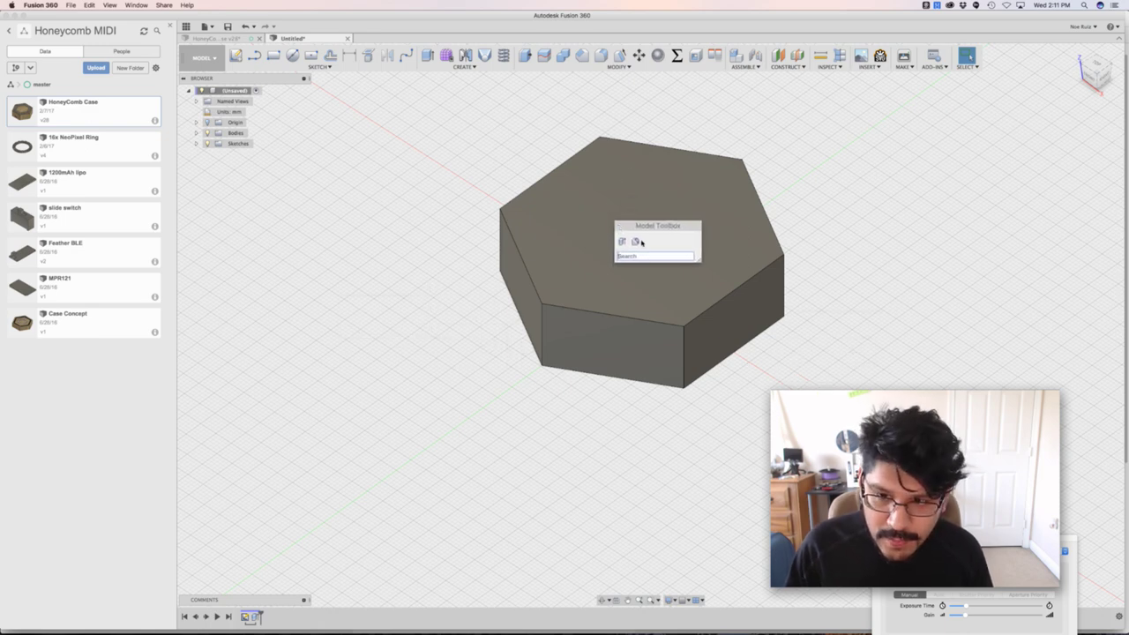
{"action": "type", "text": "shell"}
{"action": "key", "text": "Return"}
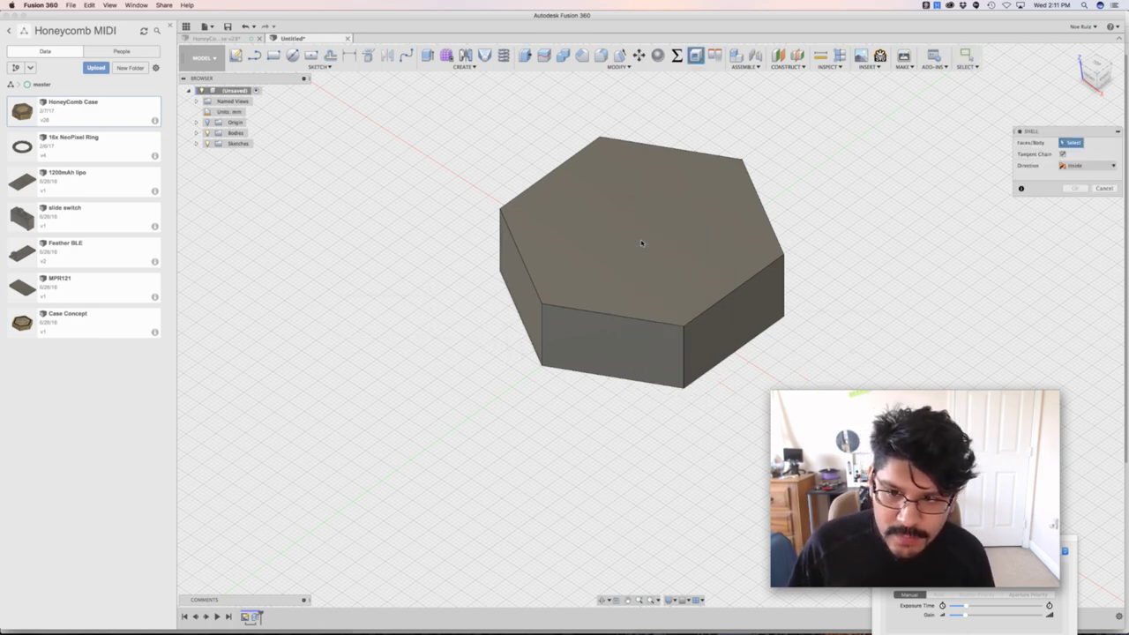
{"action": "left_click", "coordinate": [583, 269]}
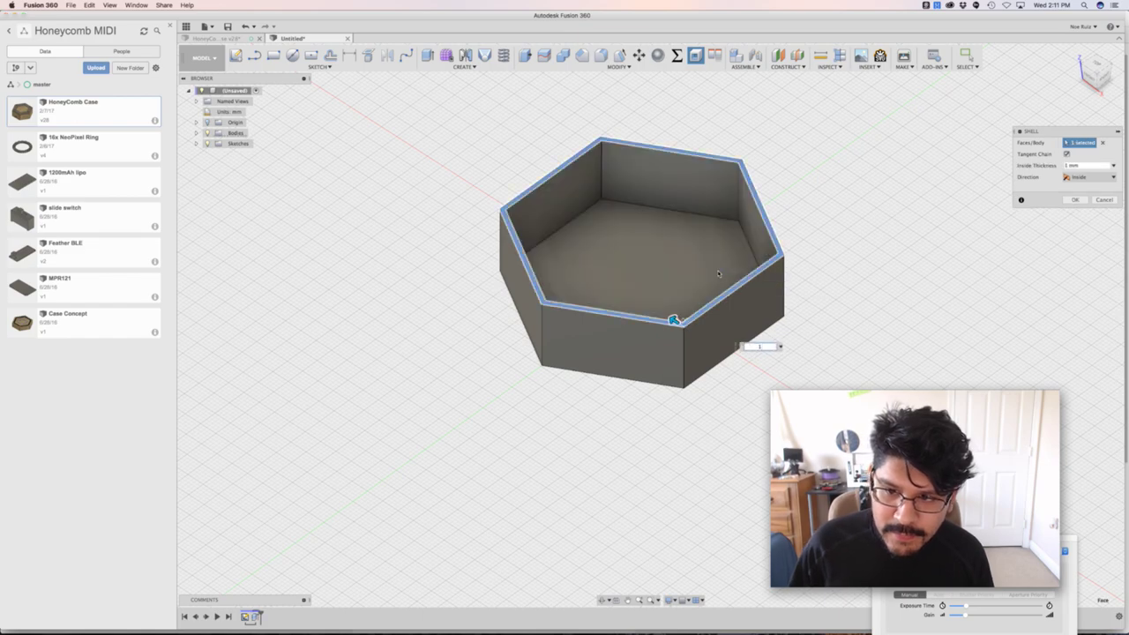
{"action": "key", "text": "Return"}
{"action": "middle_click_drag", "start_coordinate": [746, 207], "coordinate": [610, 214], "text": "shift"}
Start a new sketch on the box's back inner wall.
{"action": "left_click", "coordinate": [610, 214]}
{"action": "left_click", "coordinate": [250, 59]}
{"action": "key", "text": "super+Tab"}
{"action": "key", "text": "Escape"}
{"action": "key", "text": "super+Tab"}
{"action": "key", "text": "Escape"}
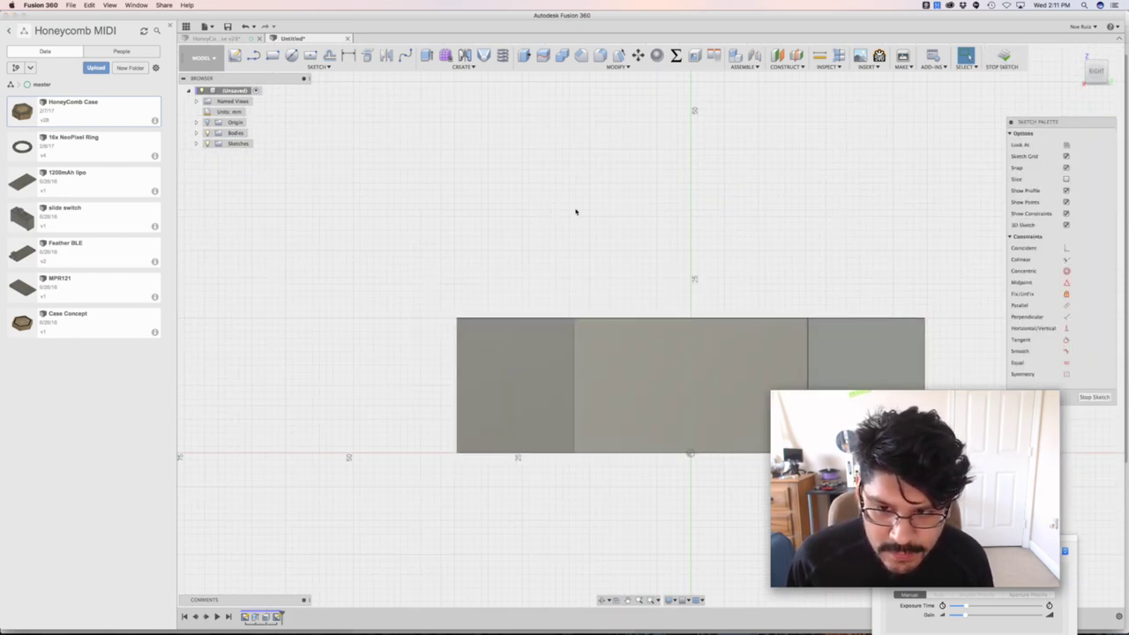
{"action": "middle_click_drag", "start_coordinate": [575, 213], "coordinate": [590, 239], "text": "shift"}
{"action": "key", "text": "super+Tab"}
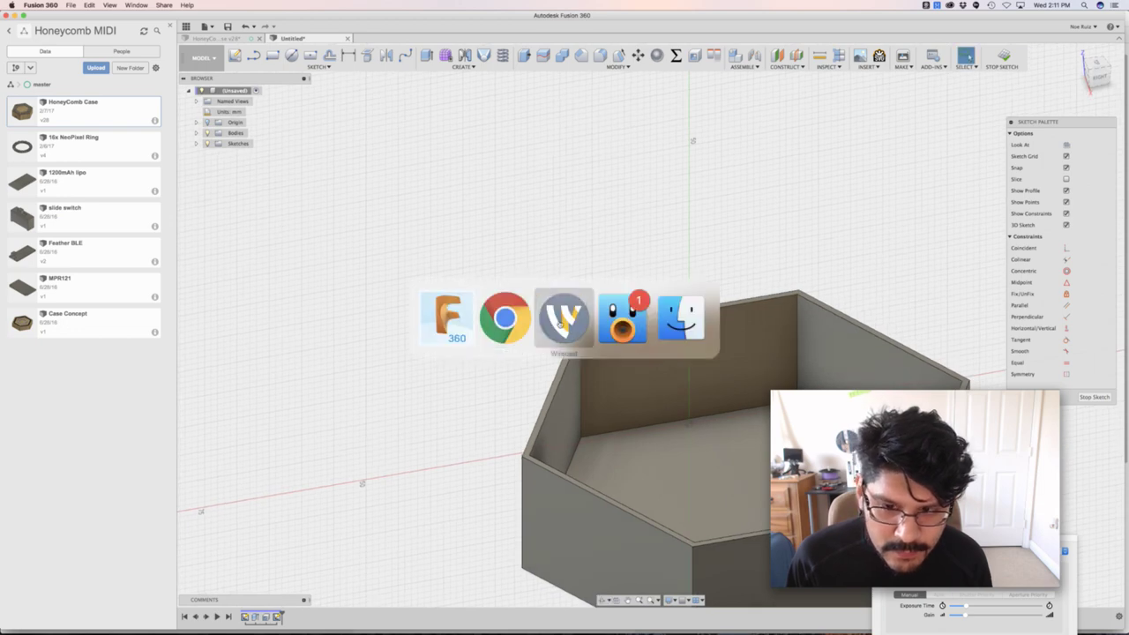
{"action": "left_click", "coordinate": [562, 319]}
{"action": "key", "text": "super+Tab"}
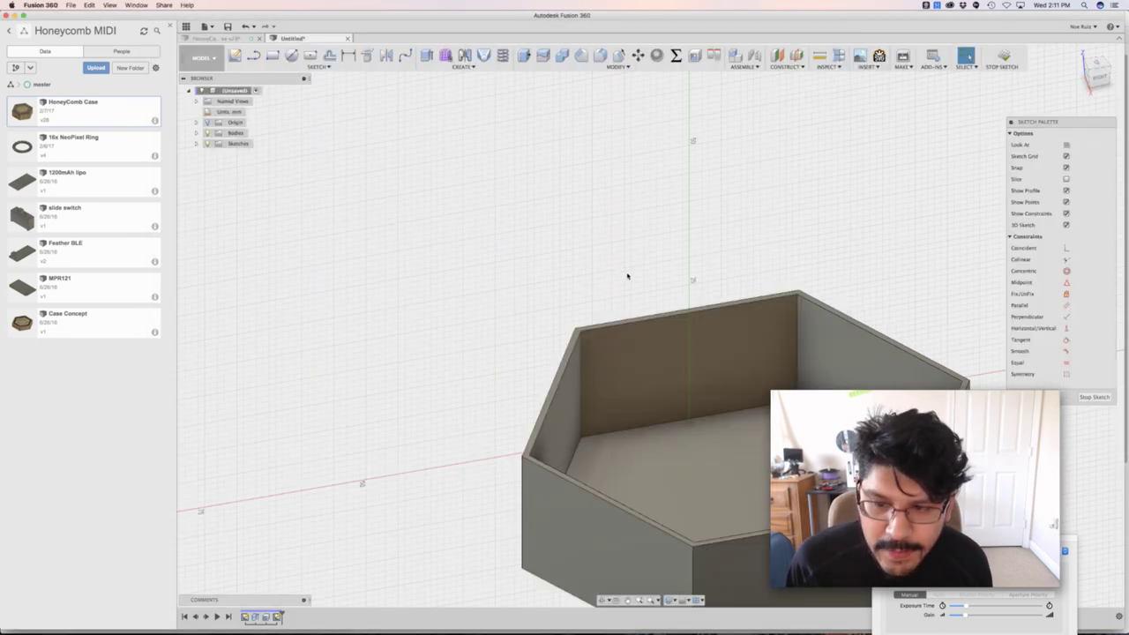
{"action": "scroll", "coordinate": [637, 280], "scroll_direction": "up", "scroll_amount": 5}
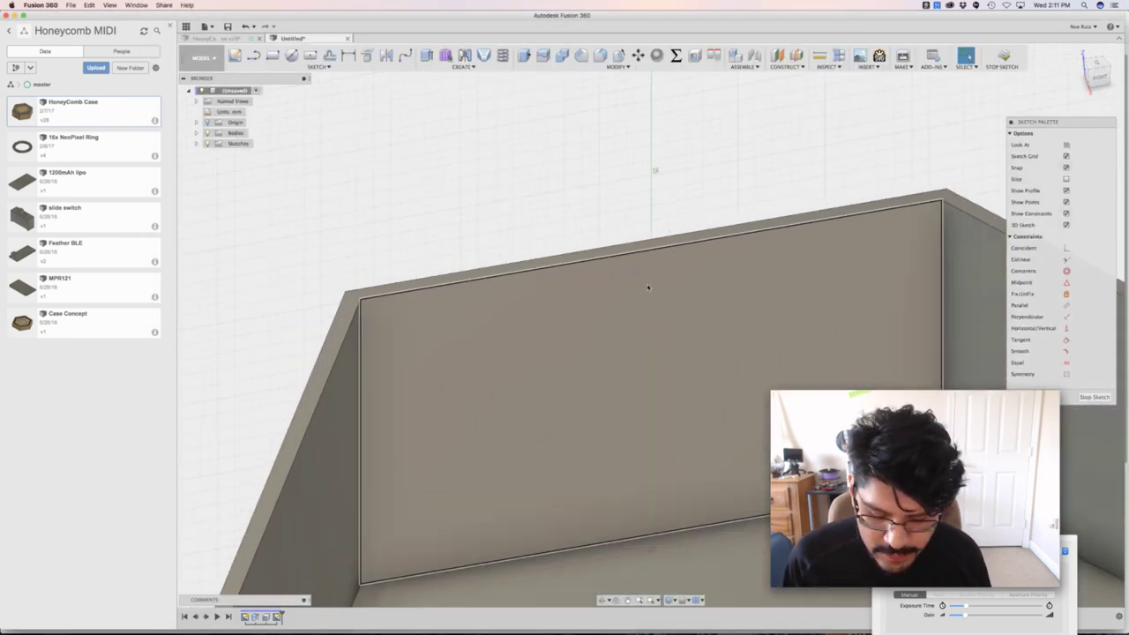
Draw a 10 × 2 mm centre rectangle and move it against the wall's top edge.
{"action": "type", "text": "scenter"}
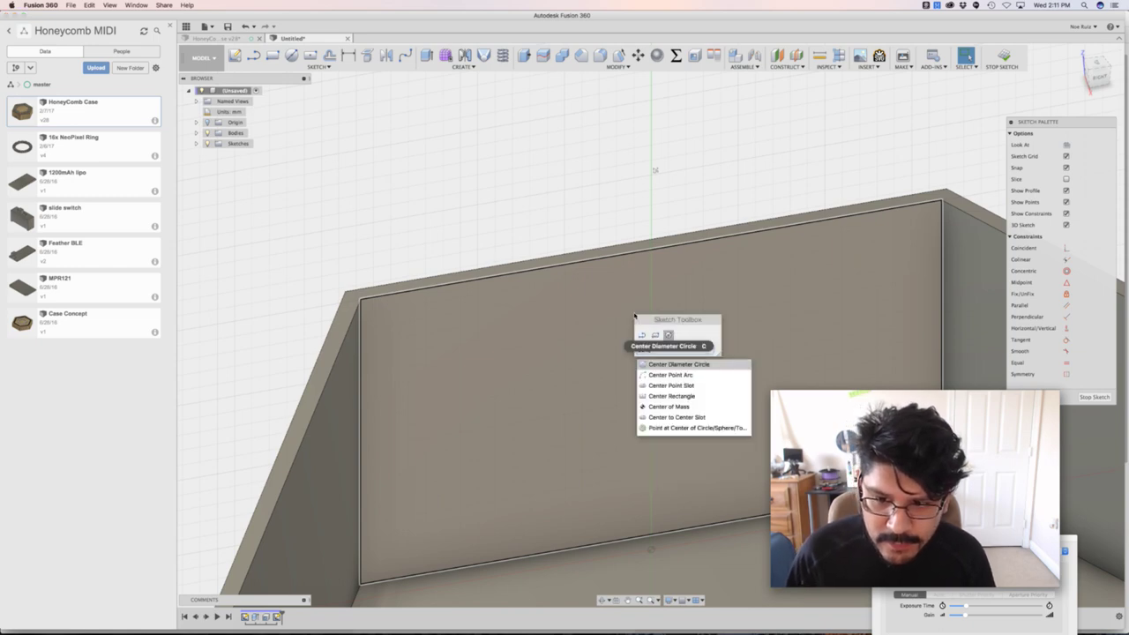
{"action": "key", "text": "Down"}
{"action": "key", "text": "Down"}
{"action": "key", "text": "Down"}
{"action": "key", "text": "Return"}
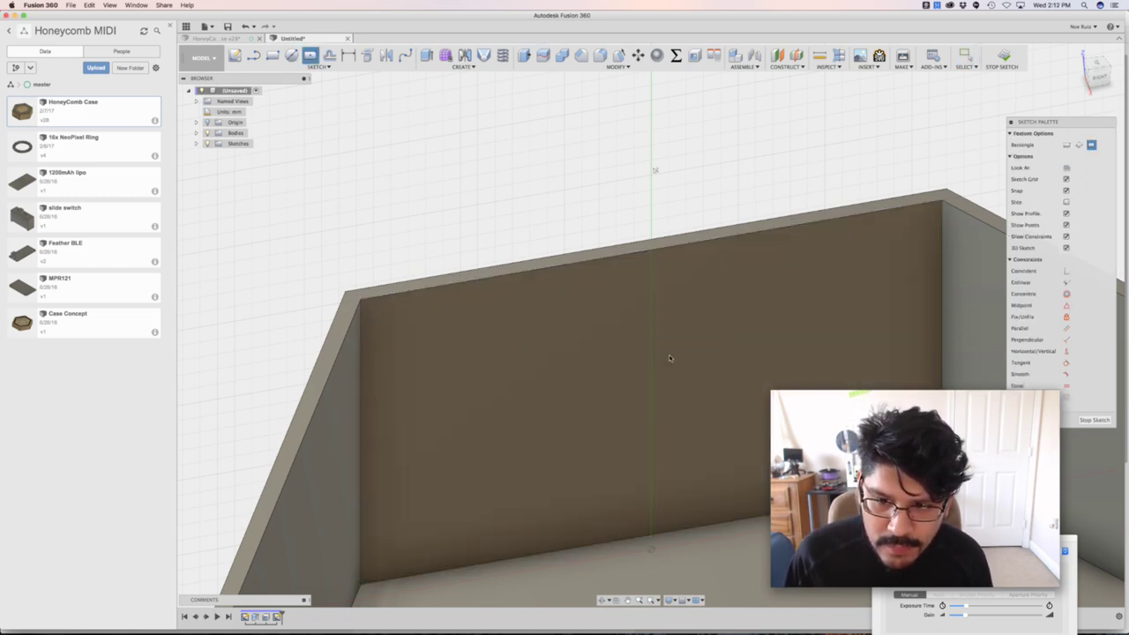
{"action": "left_click", "coordinate": [651, 319]}
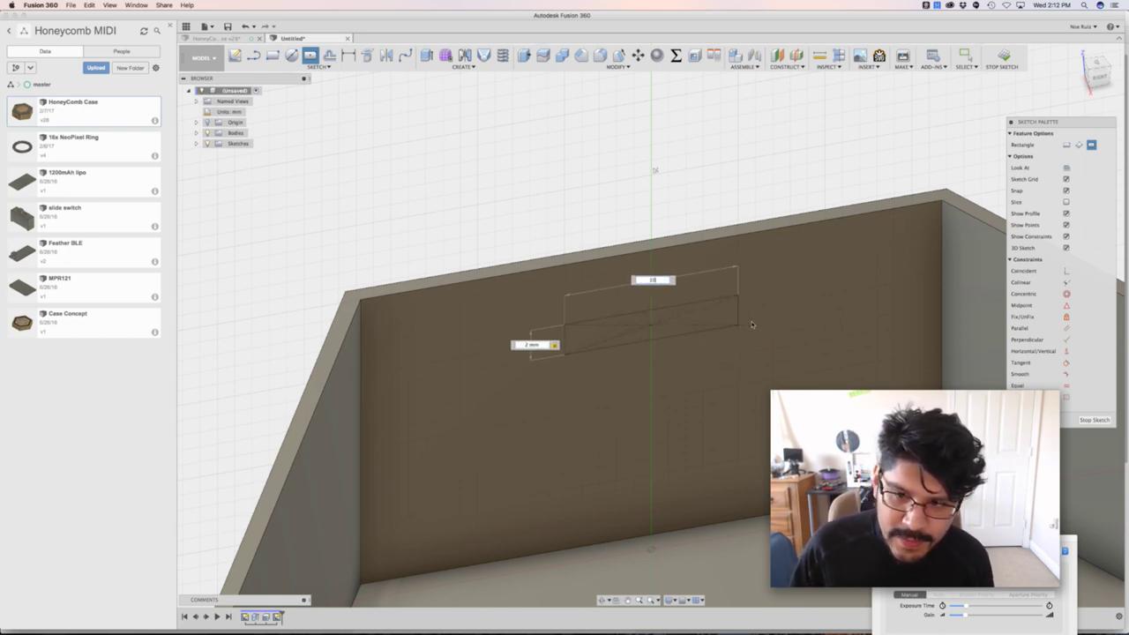
{"action": "key", "text": "Return"}
{"action": "key", "text": "Escape"}
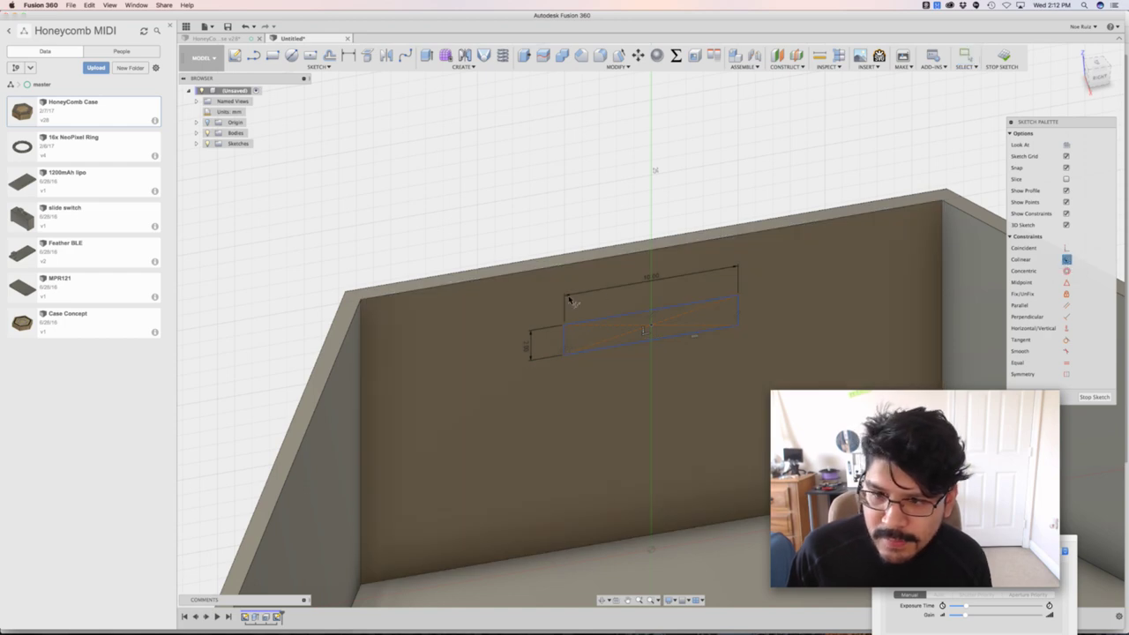
{"action": "mouse_move", "coordinate": [598, 262]}
{"action": "middle_mouse_down", "text": "shift"}
{"action": "mouse_move", "coordinate": [543, 248]}
{"action": "mouse_move", "coordinate": [547, 240]}
{"action": "middle_mouse_up", "text": "shift"}
Extrude the rectangle profile into a raised block on the back wall.
{"action": "middle_click_drag", "start_coordinate": [545, 170], "coordinate": [560, 185], "text": "shift"}
{"action": "key", "text": "e"}
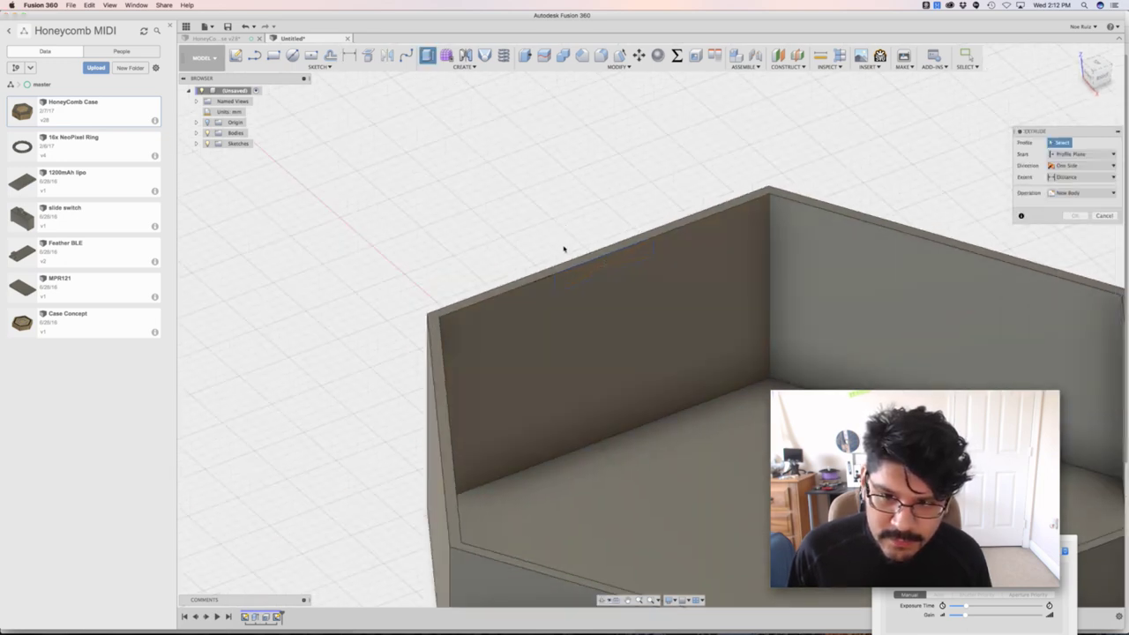
{"action": "scroll", "coordinate": [578, 286], "scroll_direction": "up", "scroll_amount": 3}
{"action": "left_click", "coordinate": [580, 295]}
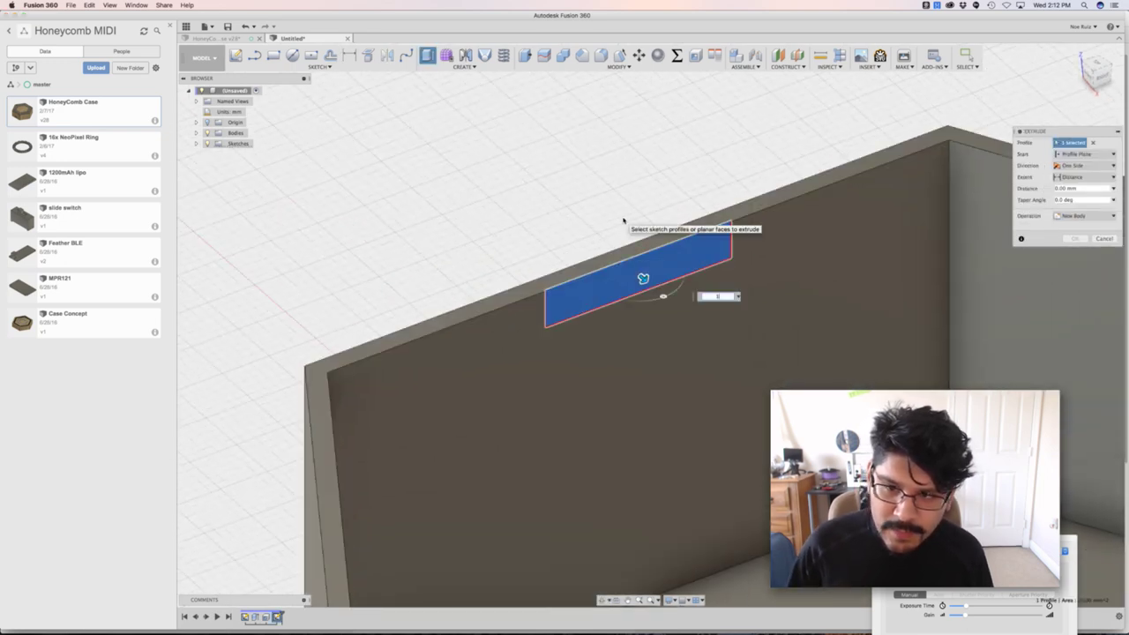
{"action": "key", "text": "Return"}
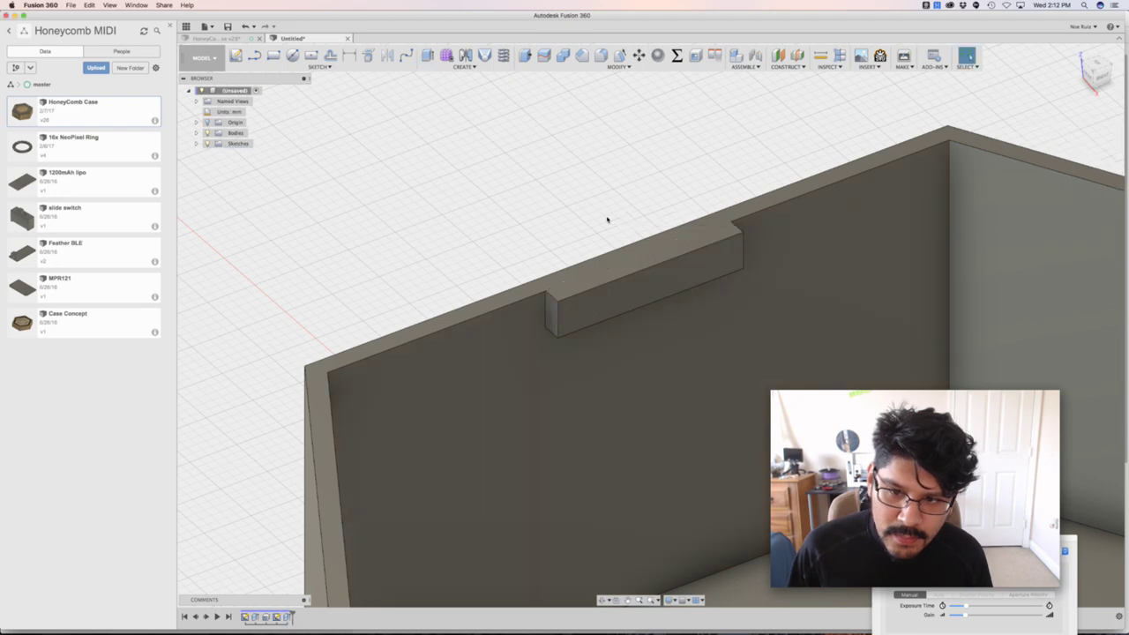
Chamfer the block's edge into a sloped wedge snap catch.
{"action": "type", "text": "scha"}
{"action": "key", "text": "Return"}
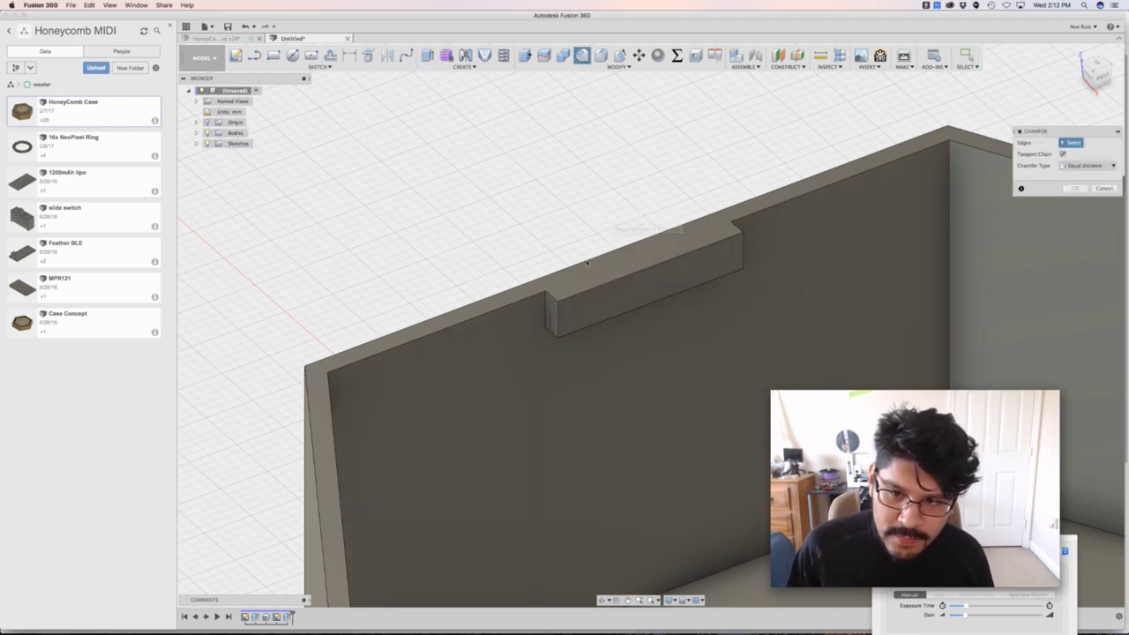
{"action": "left_click", "coordinate": [617, 283]}
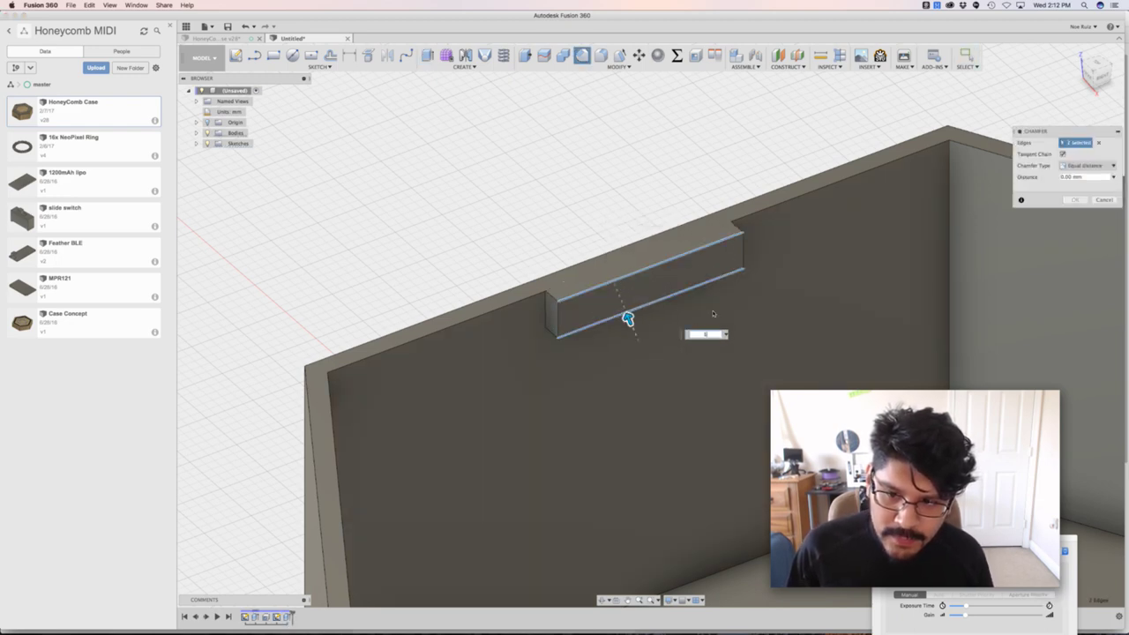
{"action": "left_click_drag", "start_coordinate": [628, 319], "coordinate": [626, 305]}
{"action": "key", "text": "Return"}
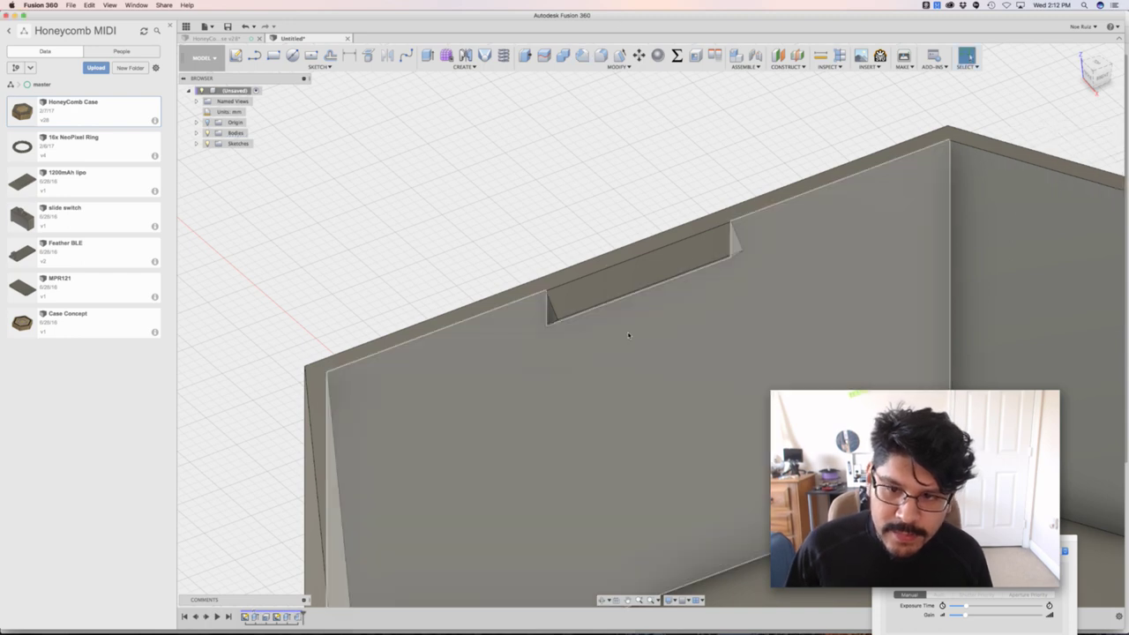
{"action": "scroll", "coordinate": [636, 335], "scroll_direction": "down", "scroll_amount": 5}
{"action": "middle_click_drag", "start_coordinate": [618, 291], "coordinate": [423, 221], "text": "shift"}
{"action": "scroll", "coordinate": [463, 223], "scroll_direction": "down", "scroll_amount": 3}
{"action": "scroll", "coordinate": [465, 300], "scroll_direction": "up", "scroll_amount": 5}
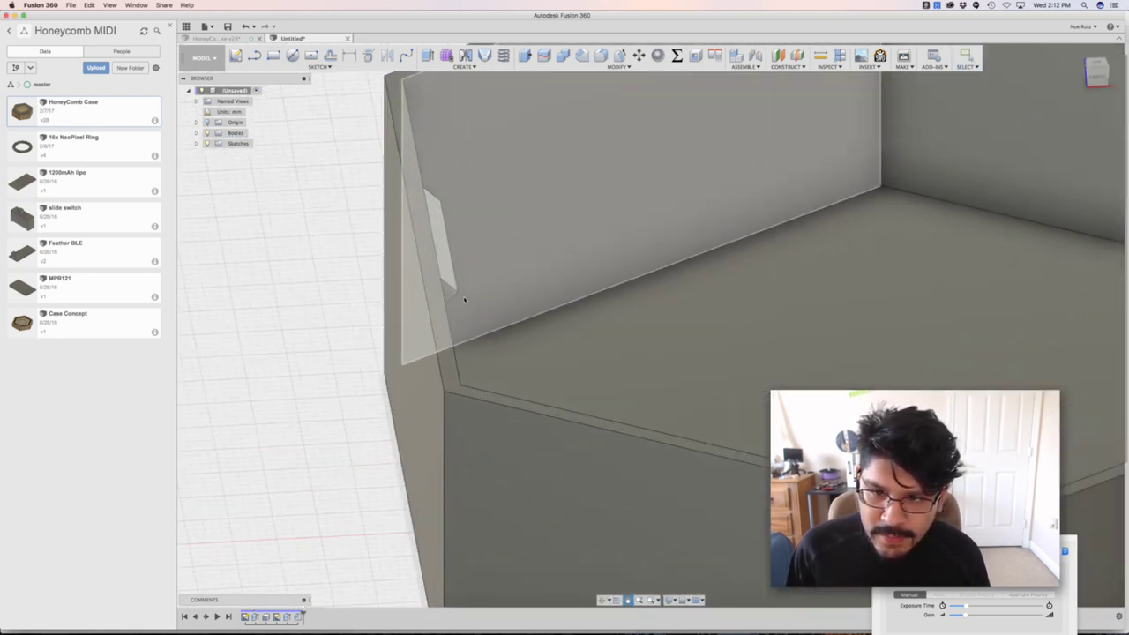
{"action": "scroll", "coordinate": [464, 300], "scroll_direction": "down", "scroll_amount": 5}
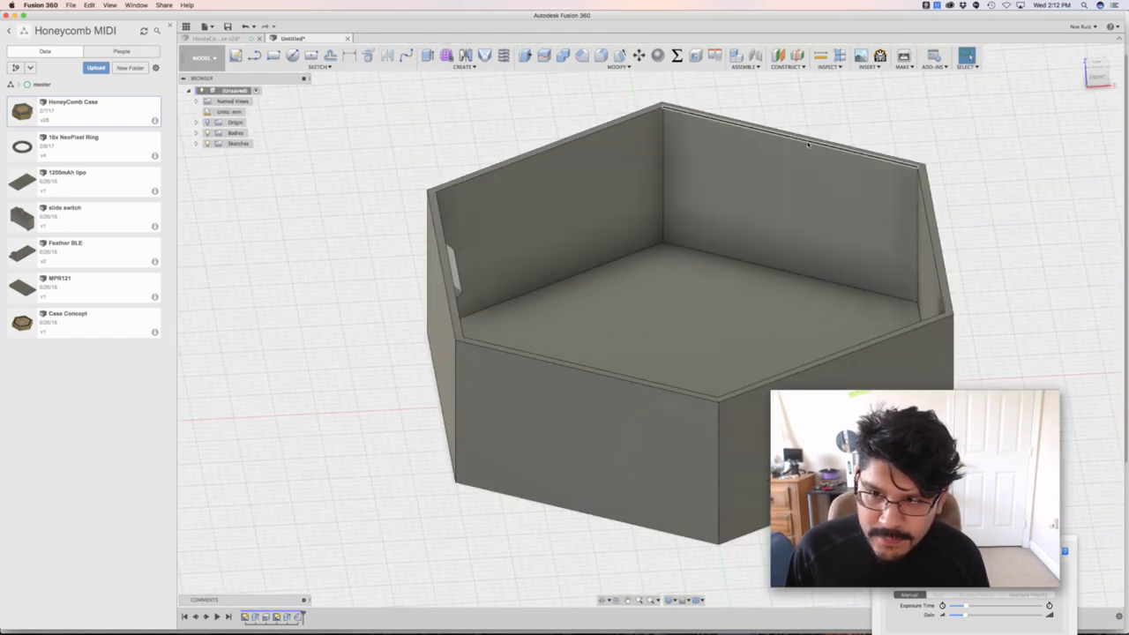
{"action": "mouse_move", "coordinate": [632, 249]}
{"action": "middle_mouse_down", "text": "shift"}
{"action": "mouse_move", "coordinate": [630, 284]}
{"action": "mouse_move", "coordinate": [615, 282]}
{"action": "mouse_move", "coordinate": [618, 257]}
{"action": "middle_mouse_up", "text": "shift"}
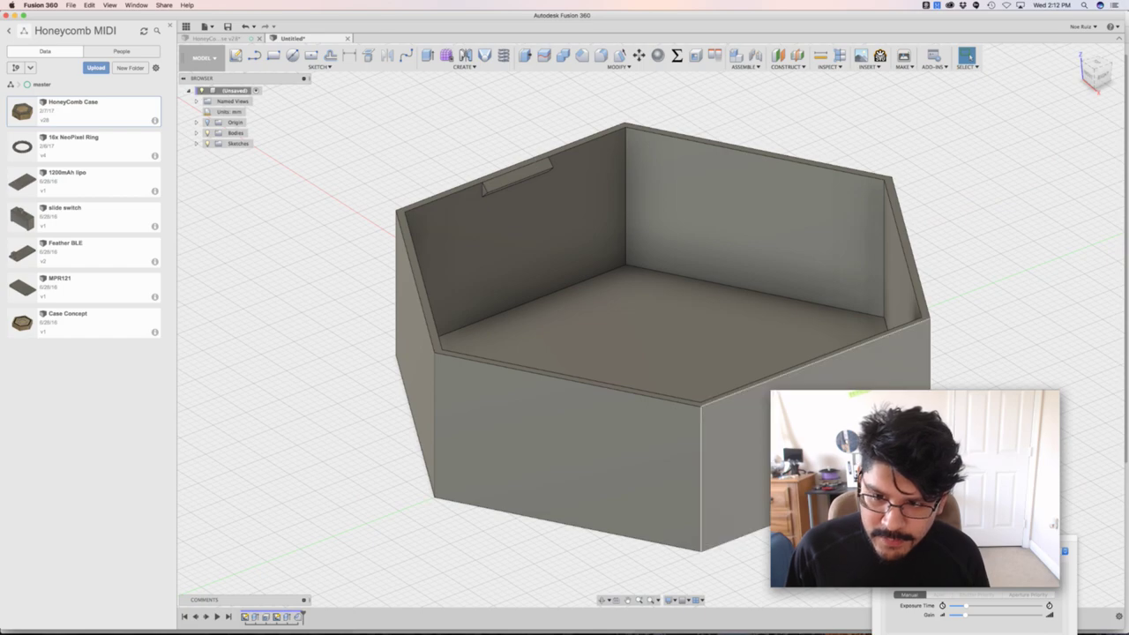
{"action": "middle_click_drag", "start_coordinate": [542, 150], "coordinate": [516, 202], "text": "shift"}
{"action": "scroll", "coordinate": [516, 202], "scroll_direction": "up", "scroll_amount": 3}
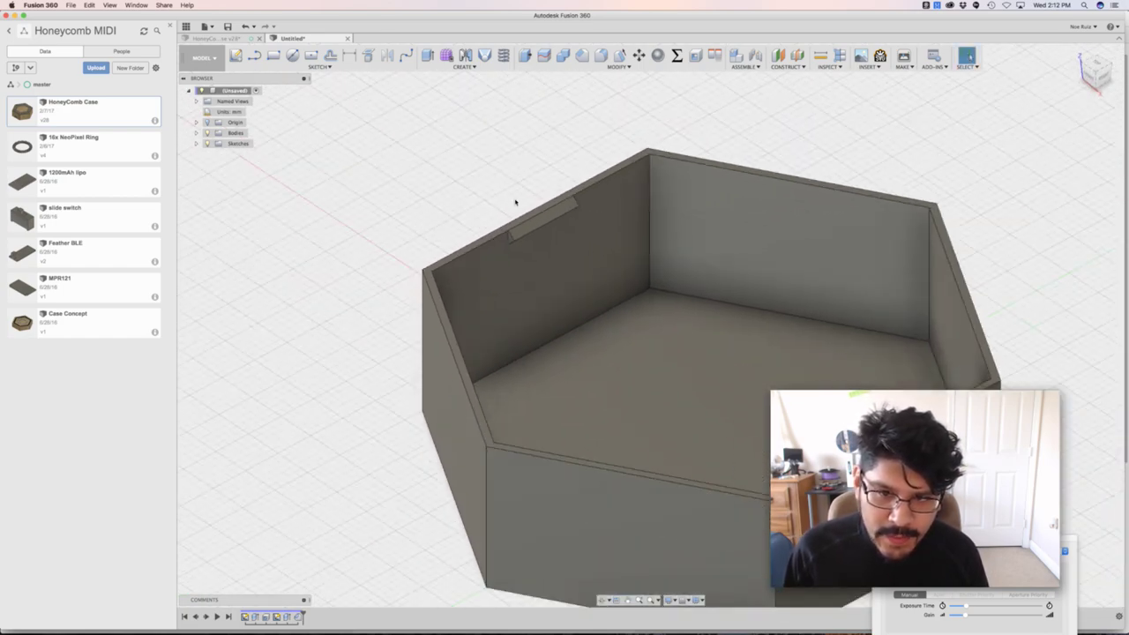
{"action": "scroll", "coordinate": [515, 202], "scroll_direction": "up", "scroll_amount": 1}
Search 'path' in the command box and launch Pattern on Path.
{"action": "type", "text": "spath"}
{"action": "key", "text": "BackSpace"}
{"action": "key", "text": "BackSpace"}
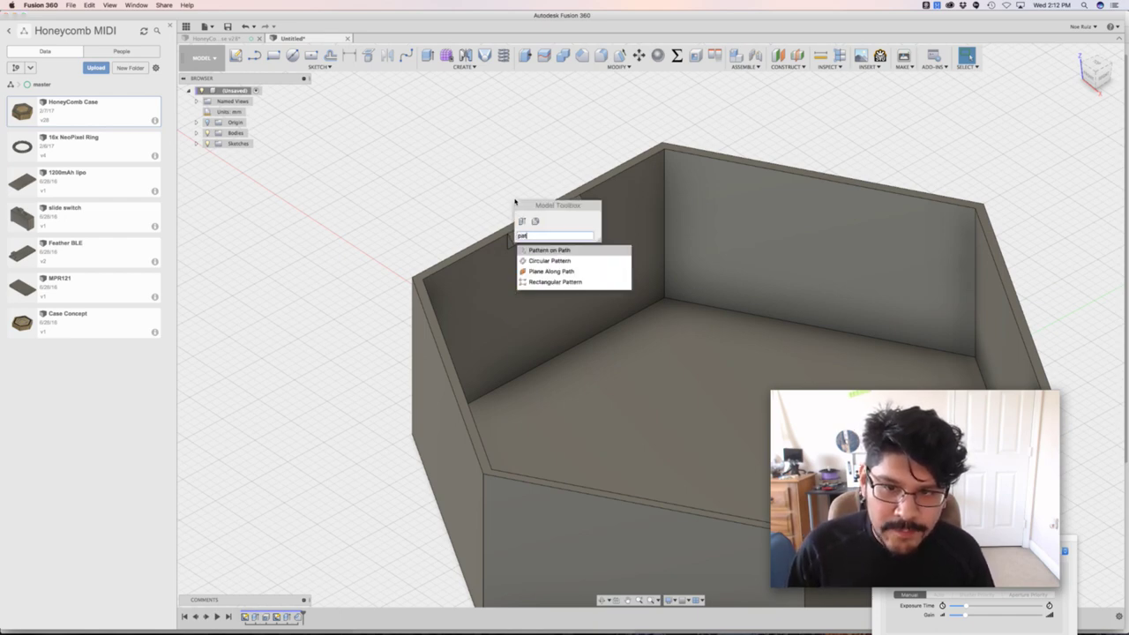
{"action": "type", "text": "tt"}
{"action": "key", "text": "Down"}
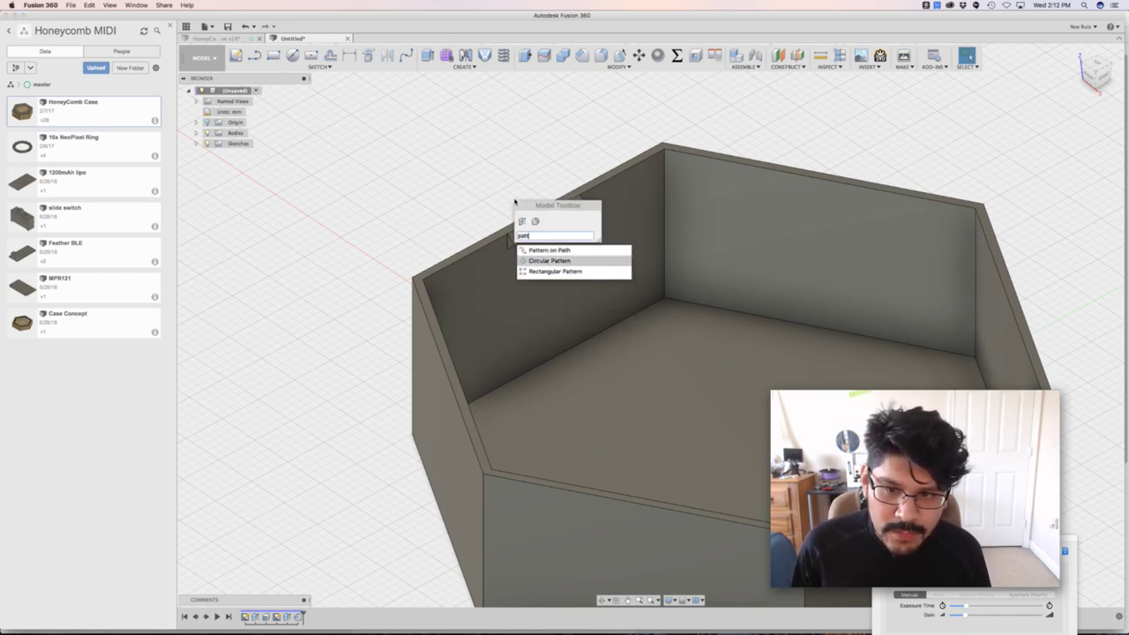
{"action": "key", "text": "Down"}
{"action": "key", "text": "Up"}
{"action": "key", "text": "Up"}
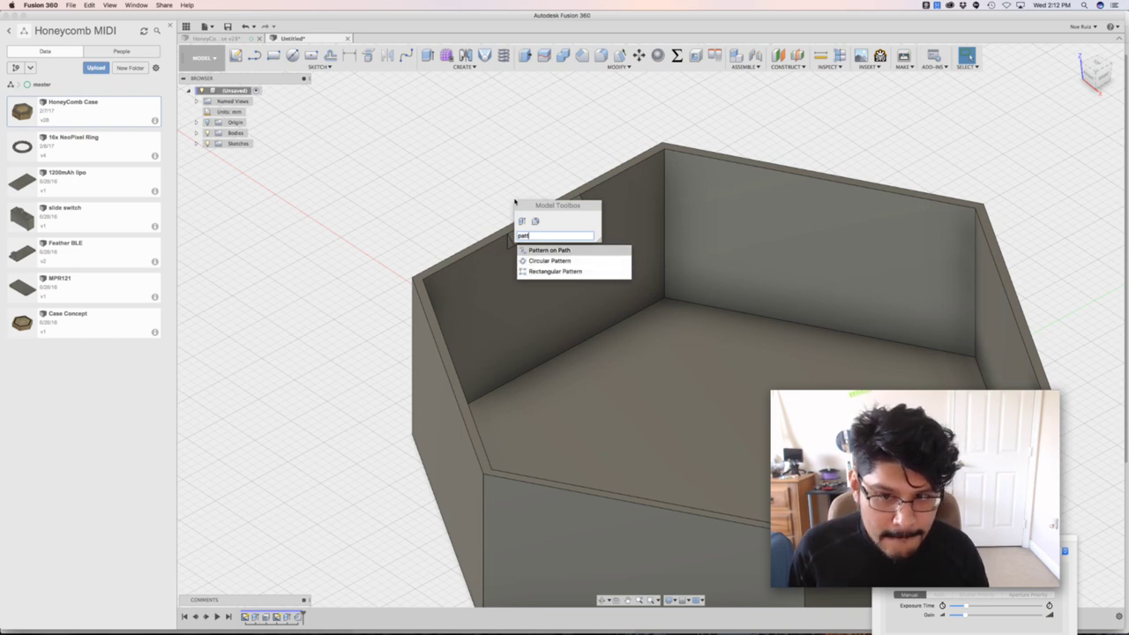
{"action": "key", "text": "Return"}
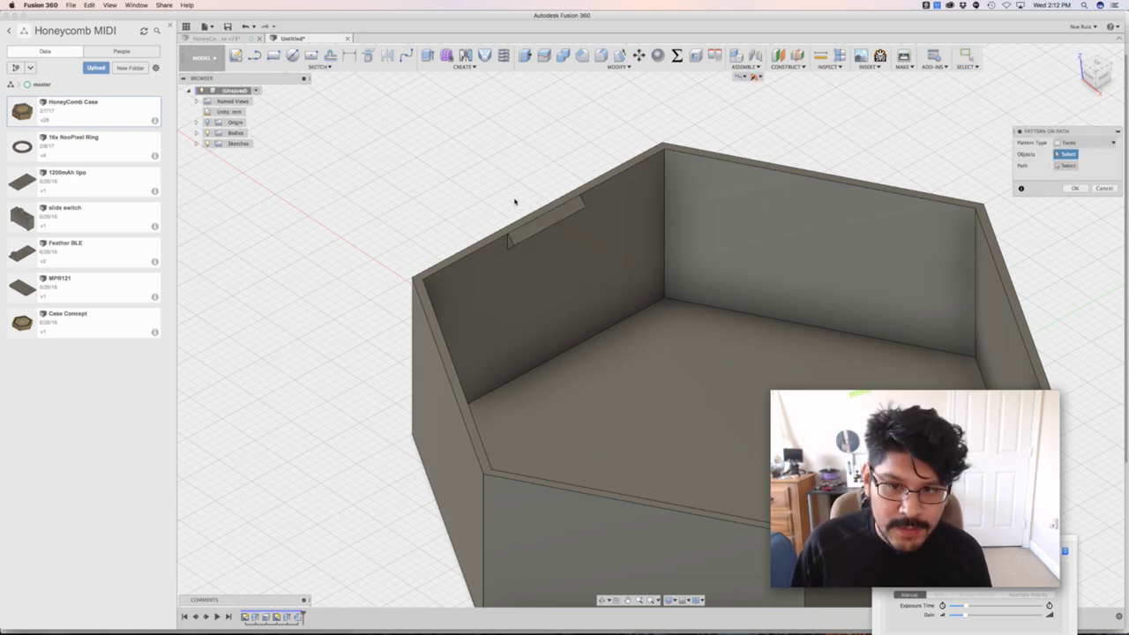
Set Pattern Type to Faces and select the nub's four faces as the objects.
{"action": "scroll", "coordinate": [519, 203], "scroll_direction": "up", "scroll_amount": 5}
{"action": "scroll", "coordinate": [519, 215], "scroll_direction": "down", "scroll_amount": 2}
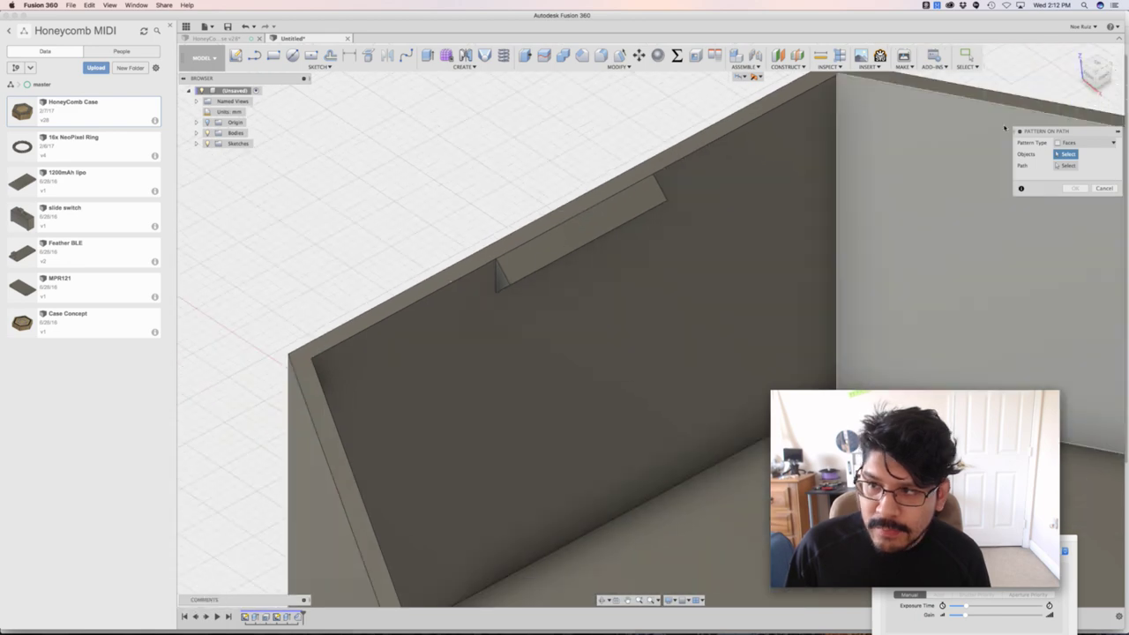
{"action": "left_click", "coordinate": [1082, 141]}
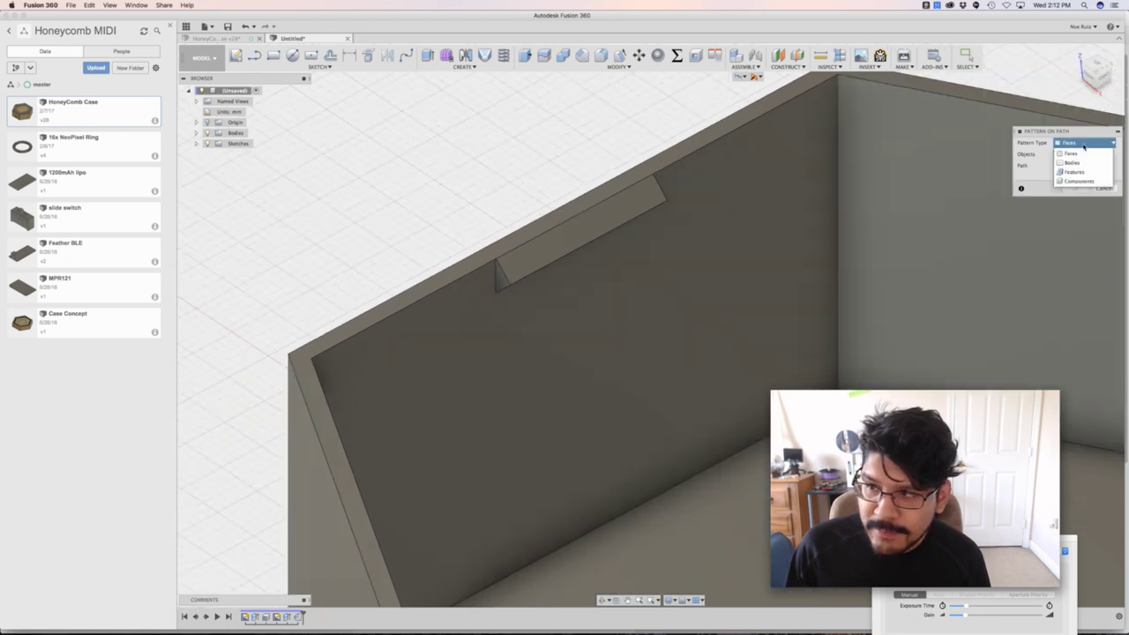
{"action": "left_click", "coordinate": [1083, 153]}
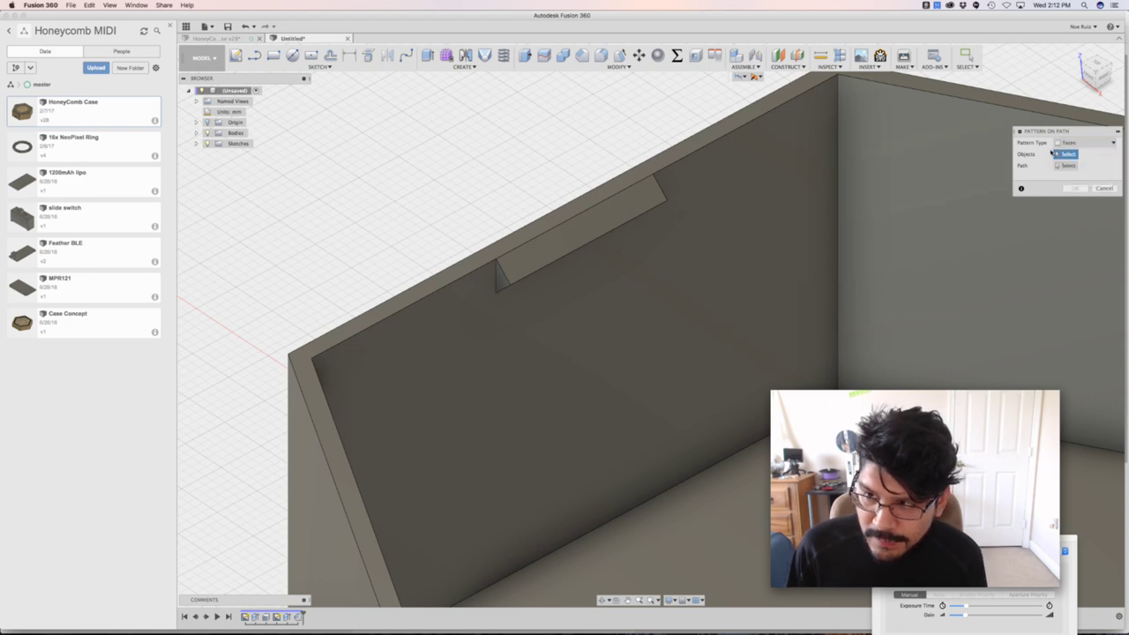
{"action": "middle_click_drag", "start_coordinate": [882, 265], "coordinate": [537, 177], "text": "shift"}
{"action": "left_click", "coordinate": [456, 257]}
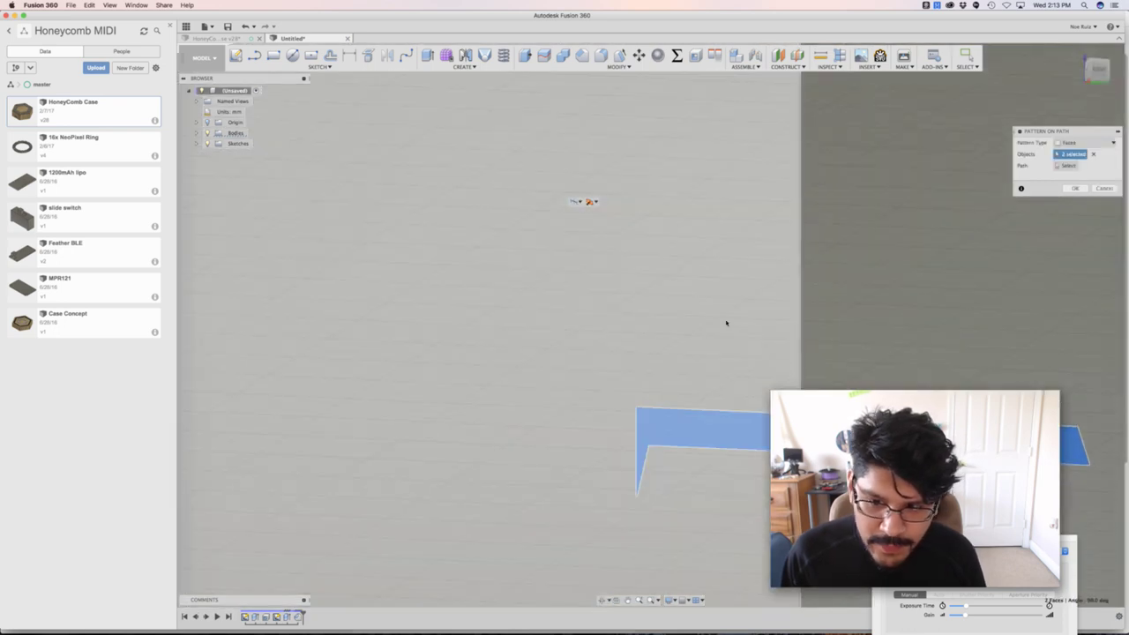
{"action": "middle_click_drag", "start_coordinate": [726, 318], "coordinate": [693, 244], "text": "shift"}
{"action": "middle_click_drag", "start_coordinate": [872, 253], "coordinate": [953, 277], "text": "shift"}
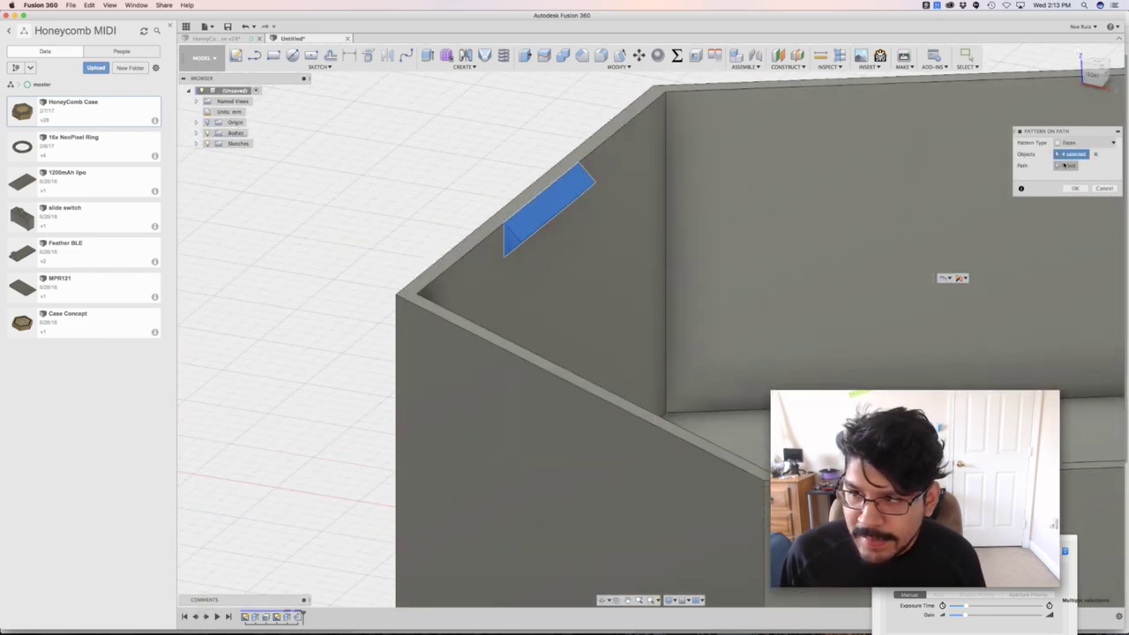
Choose the hexagon's top inner rim loop as the pattern path, distance still 0.00 mm.
{"action": "scroll", "coordinate": [656, 183], "scroll_direction": "down", "scroll_amount": 6}
{"action": "middle_click_drag", "start_coordinate": [479, 156], "coordinate": [441, 196], "text": "shift"}
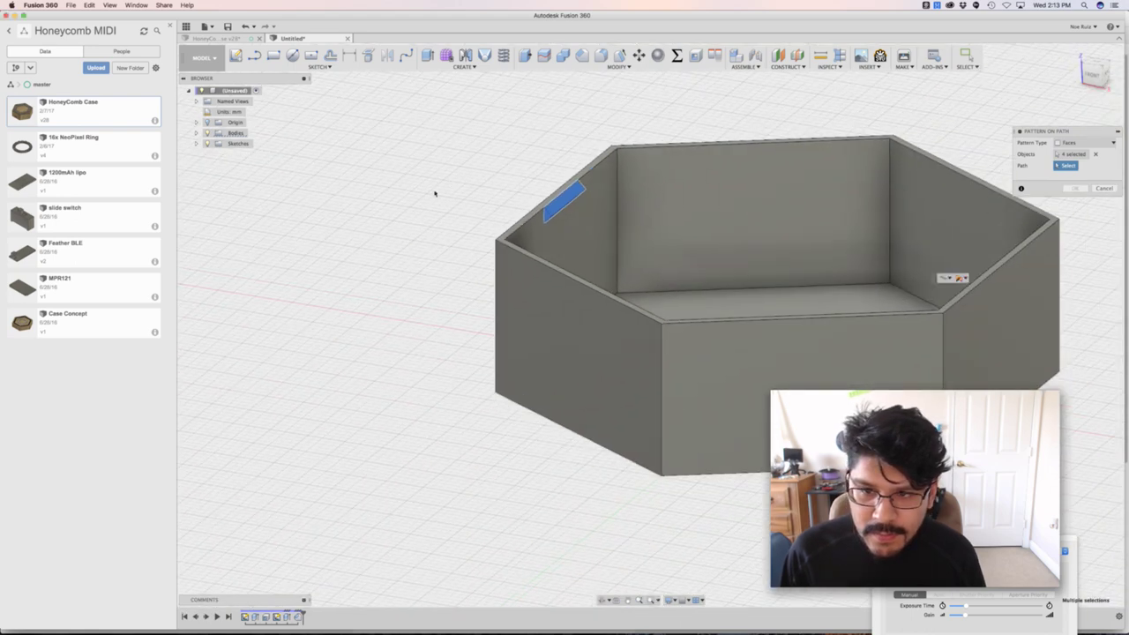
{"action": "scroll", "coordinate": [441, 197], "scroll_direction": "up", "scroll_amount": 3}
{"action": "scroll", "coordinate": [571, 267], "scroll_direction": "up", "scroll_amount": 6}
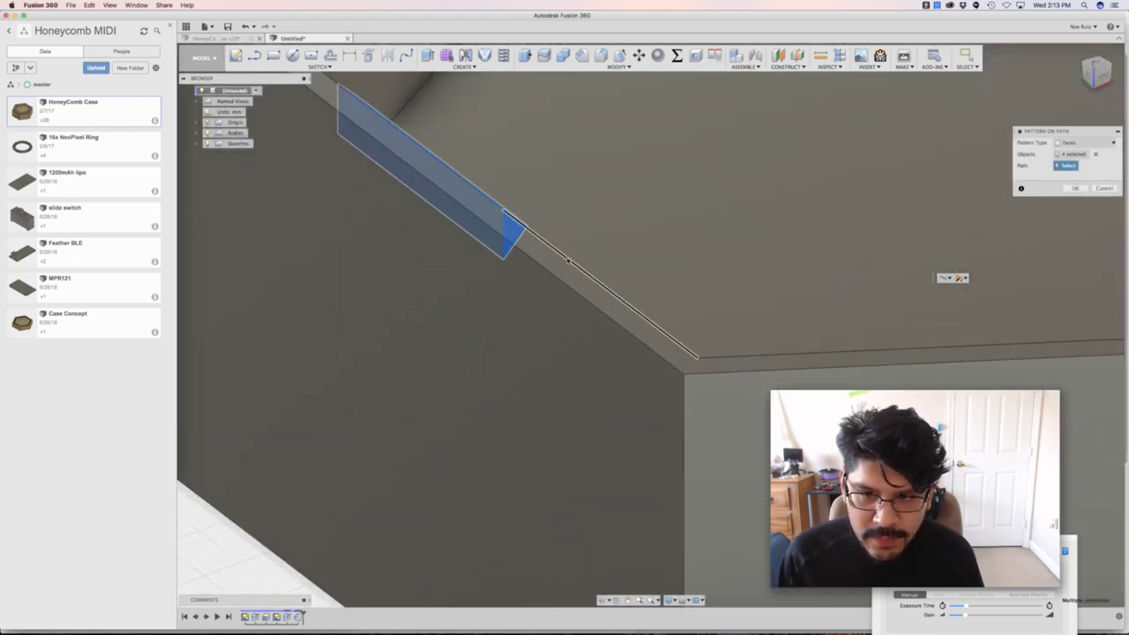
{"action": "scroll", "coordinate": [568, 261], "scroll_direction": "down", "scroll_amount": 4}
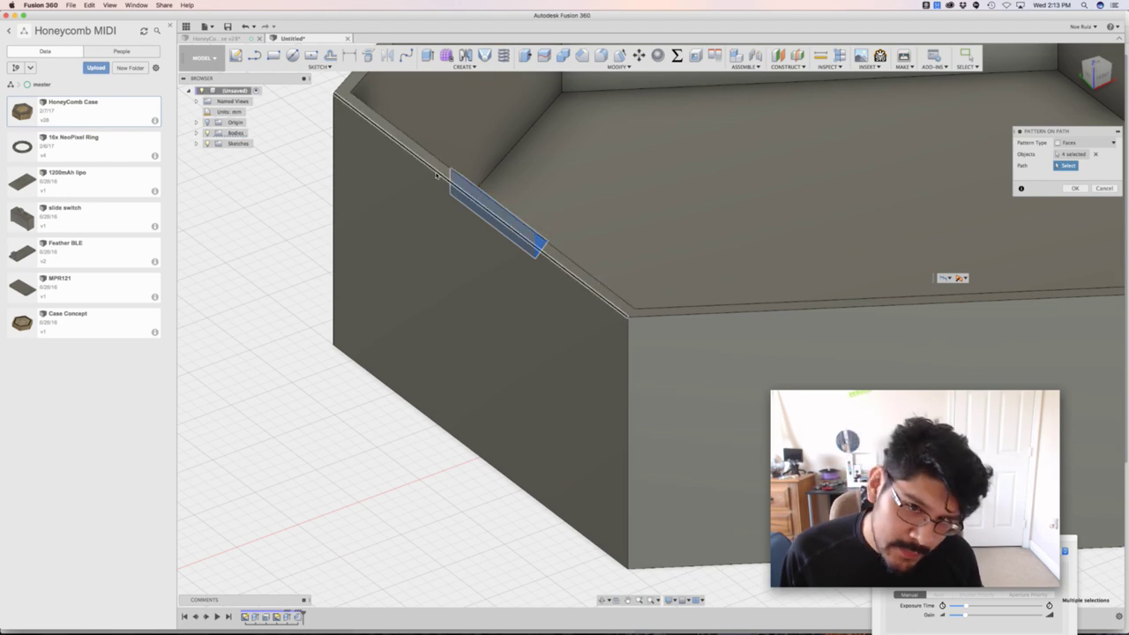
{"action": "left_click", "coordinate": [556, 264]}
{"action": "scroll", "coordinate": [551, 255], "scroll_direction": "down", "scroll_amount": 5}
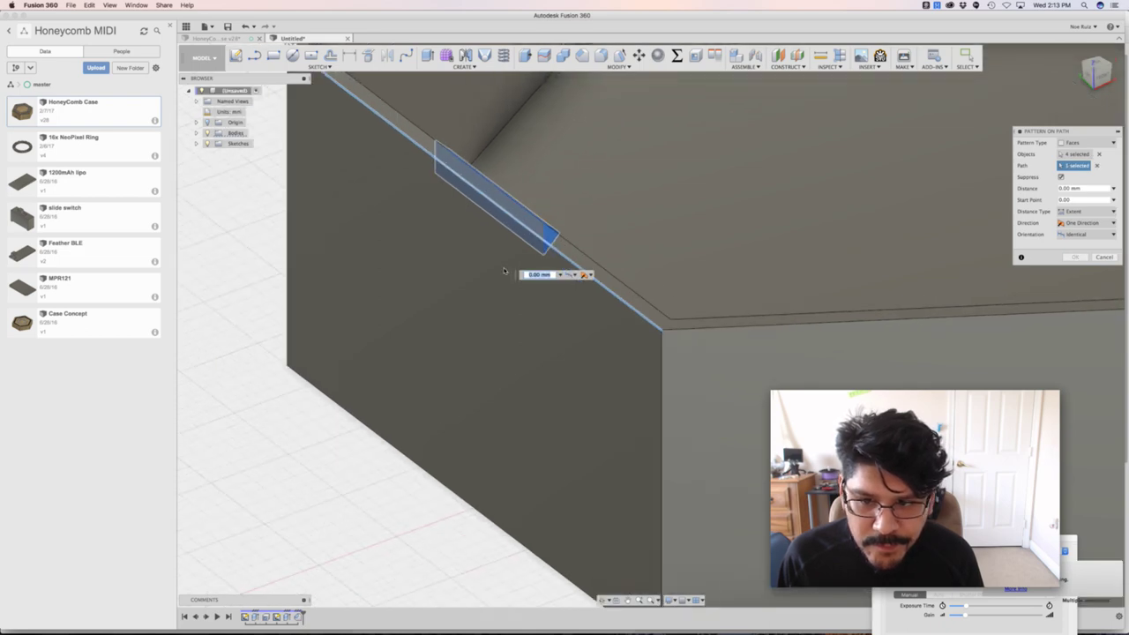
{"action": "middle_click_drag", "start_coordinate": [562, 206], "coordinate": [456, 303]}
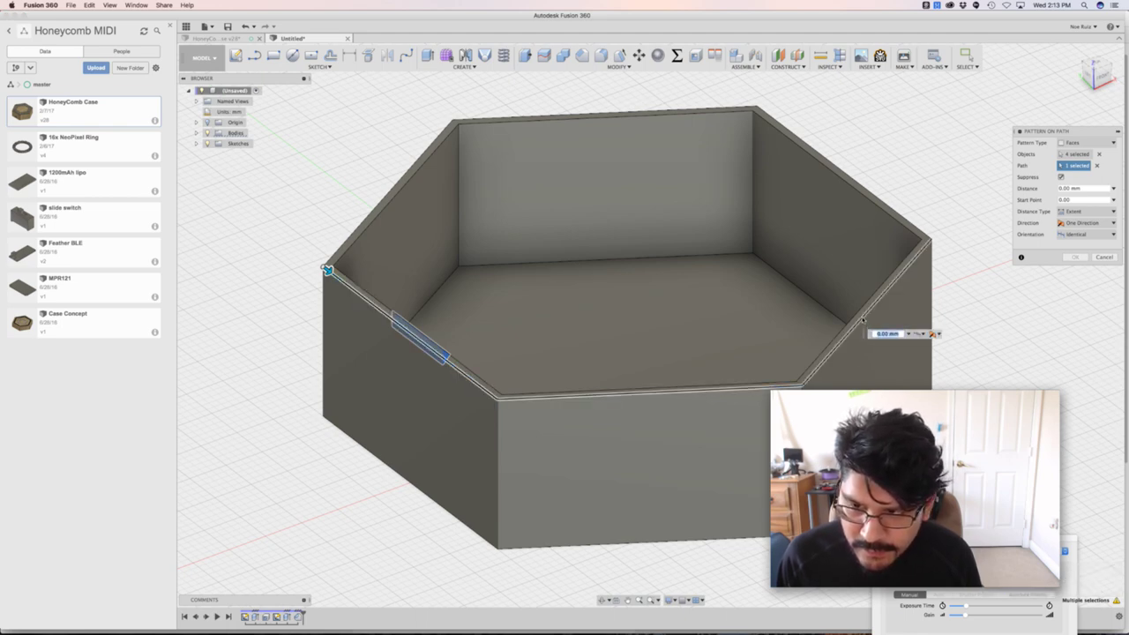
{"action": "left_click", "coordinate": [873, 195]}
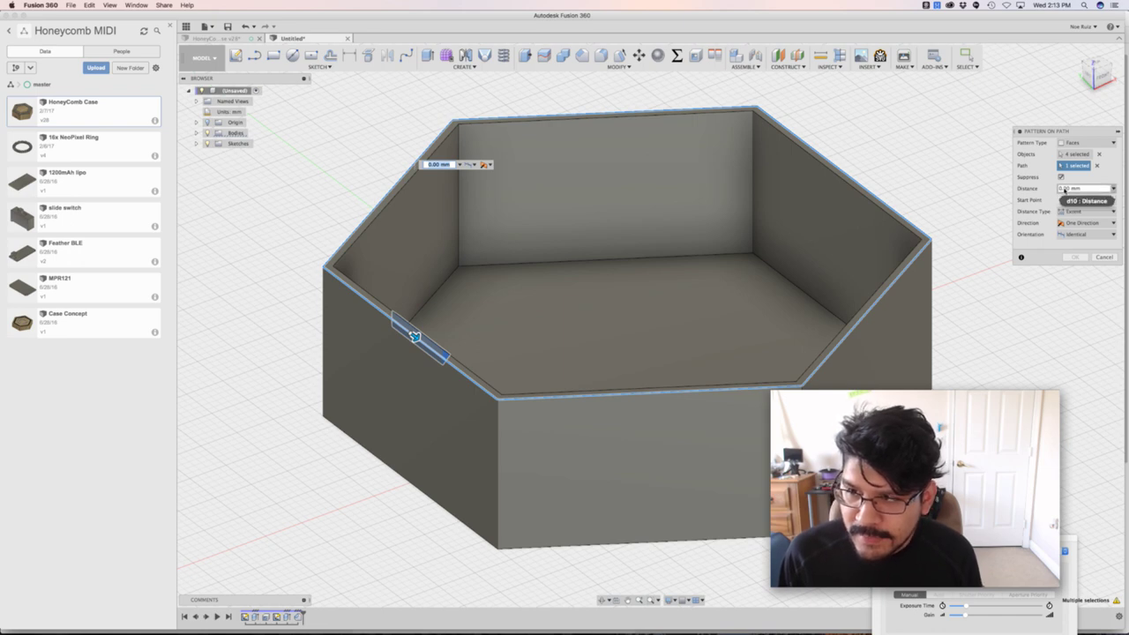
Switch the nub pattern's distance type to Spacing, with copies about 59.835 mm apart.
{"action": "scroll", "coordinate": [420, 344], "scroll_direction": "up", "scroll_amount": 3}
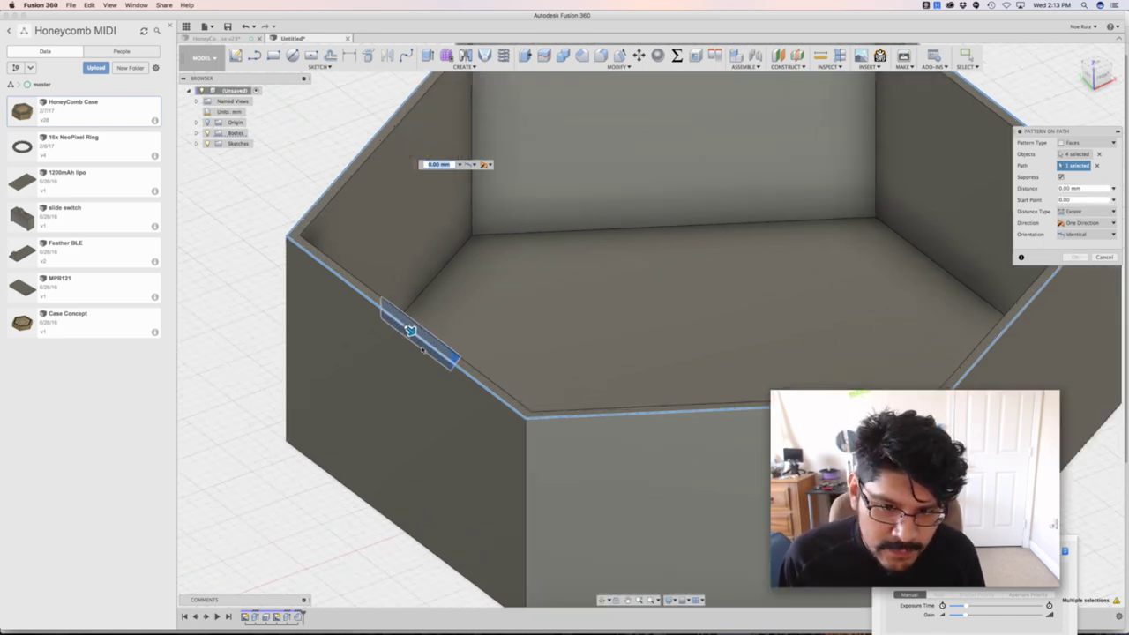
{"action": "left_click_drag", "start_coordinate": [410, 330], "coordinate": [506, 404]}
{"action": "left_click_drag", "start_coordinate": [599, 415], "coordinate": [743, 408]}
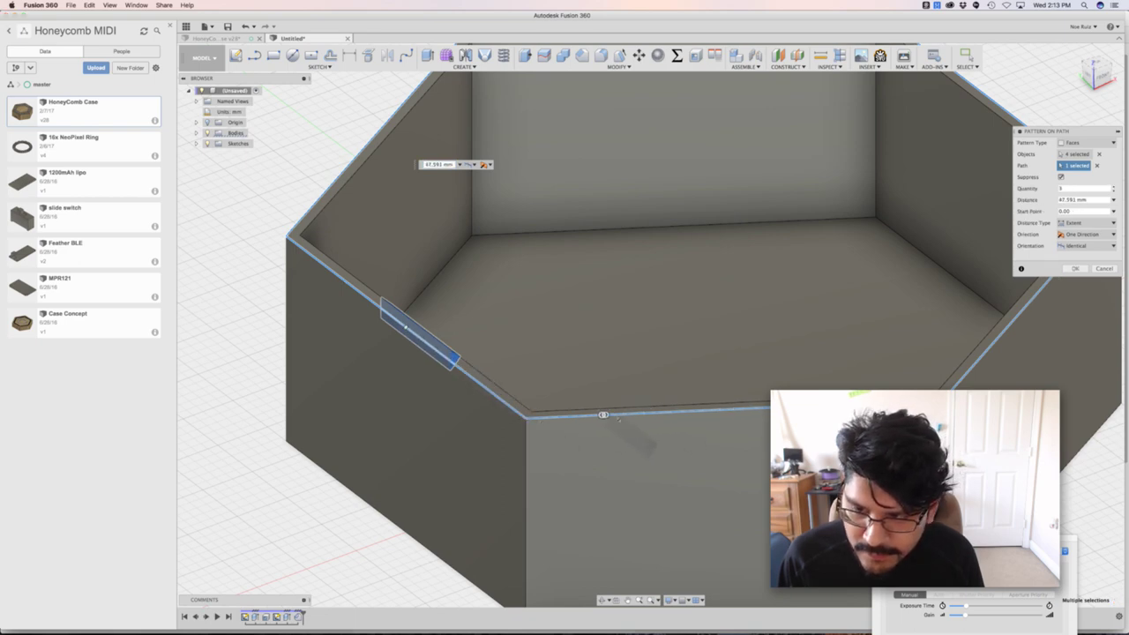
{"action": "scroll", "coordinate": [847, 388], "scroll_direction": "down", "scroll_amount": 5}
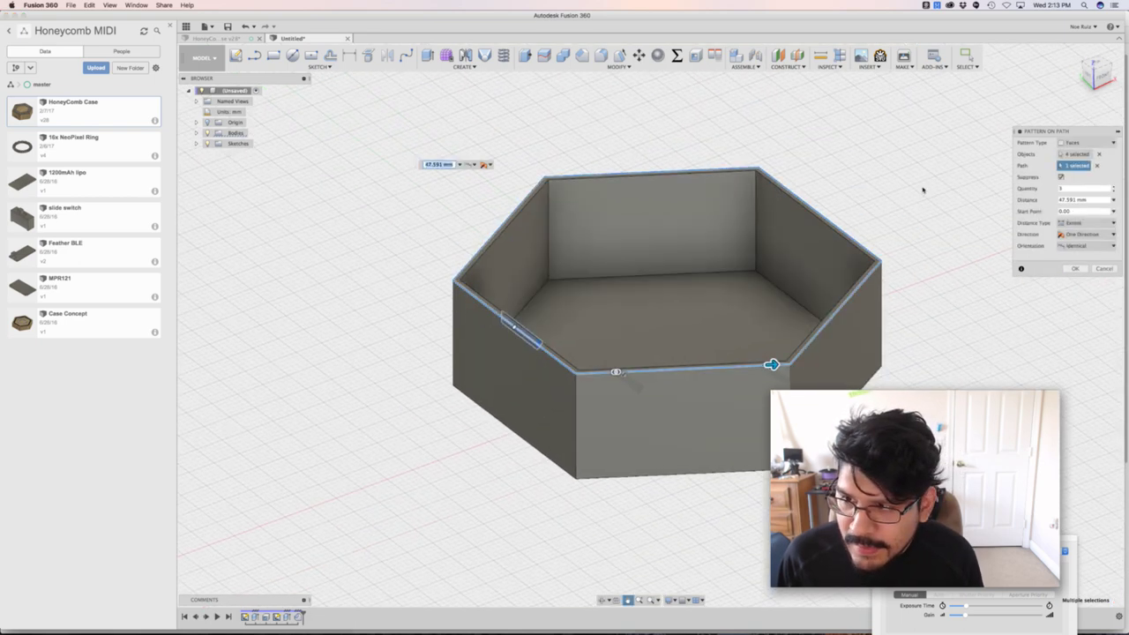
{"action": "left_click", "coordinate": [1074, 223]}
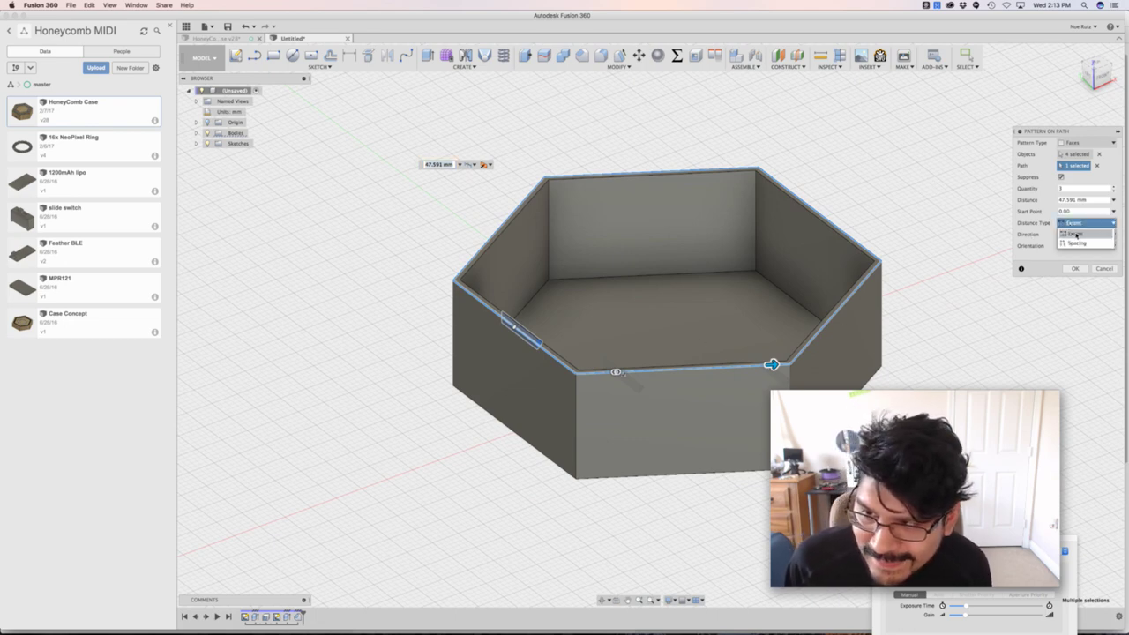
{"action": "left_click", "coordinate": [1076, 243]}
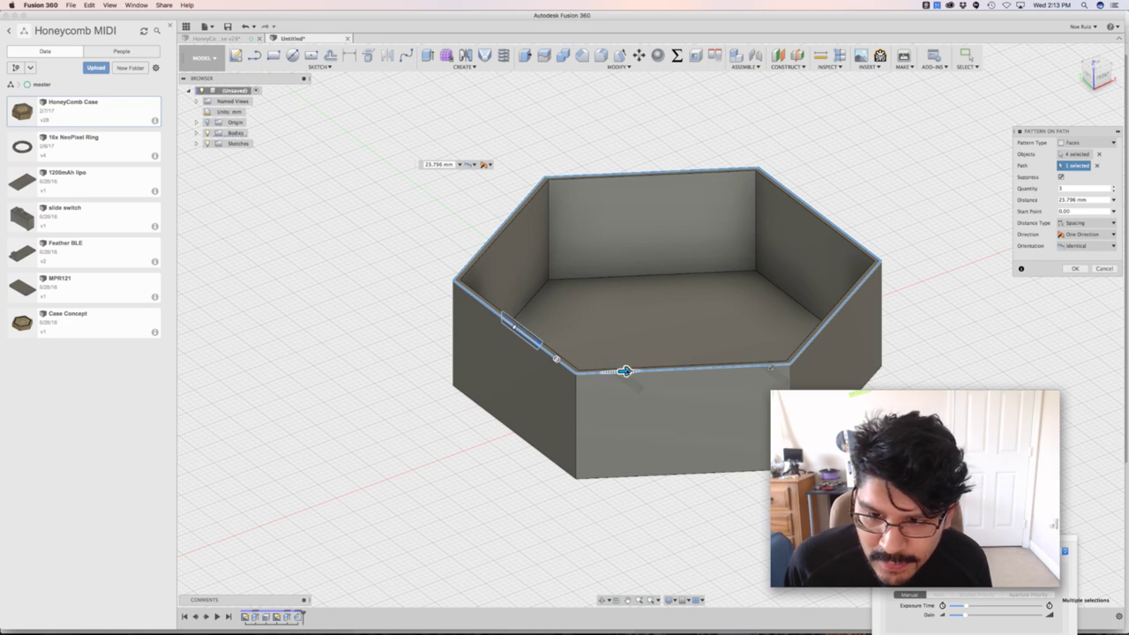
{"action": "left_click_drag", "start_coordinate": [625, 371], "coordinate": [814, 335]}
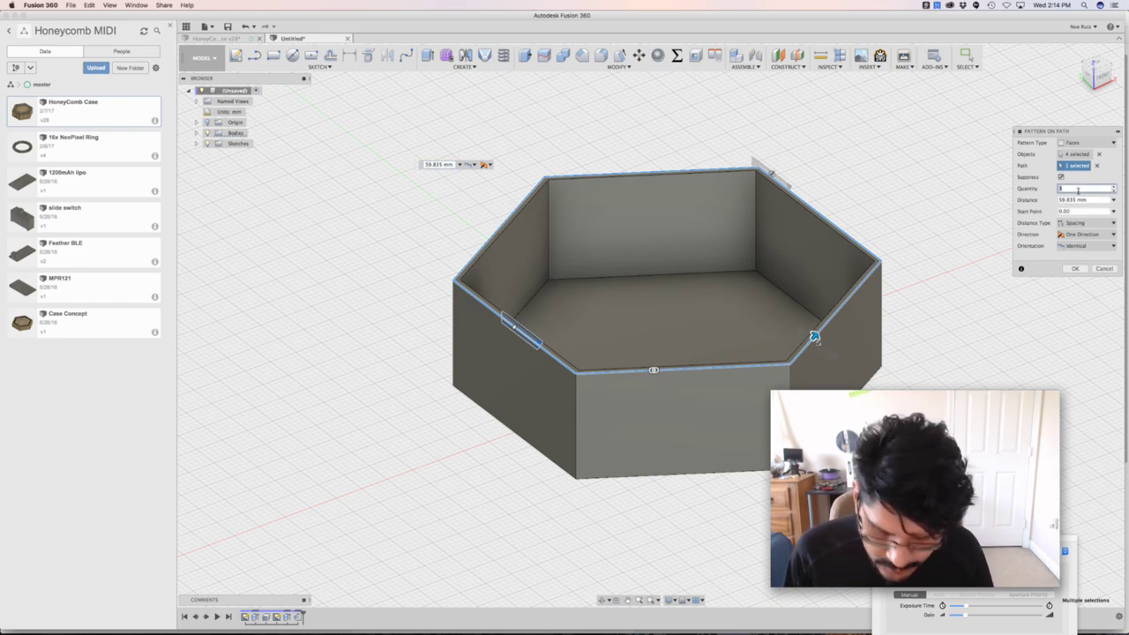
Orient the six nub copies by Path Direction so each follows the rim.
{"action": "middle_click_drag", "start_coordinate": [817, 187], "coordinate": [816, 263], "text": "shift"}
{"action": "scroll", "coordinate": [816, 263], "scroll_direction": "up", "scroll_amount": 5}
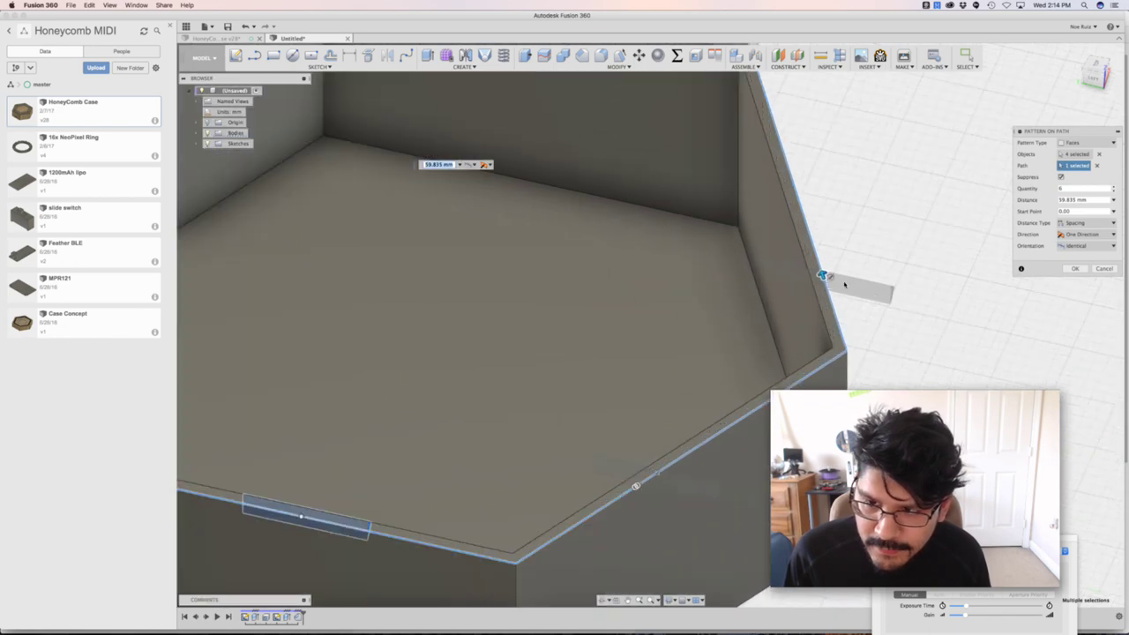
{"action": "scroll", "coordinate": [847, 251], "scroll_direction": "down", "scroll_amount": 8}
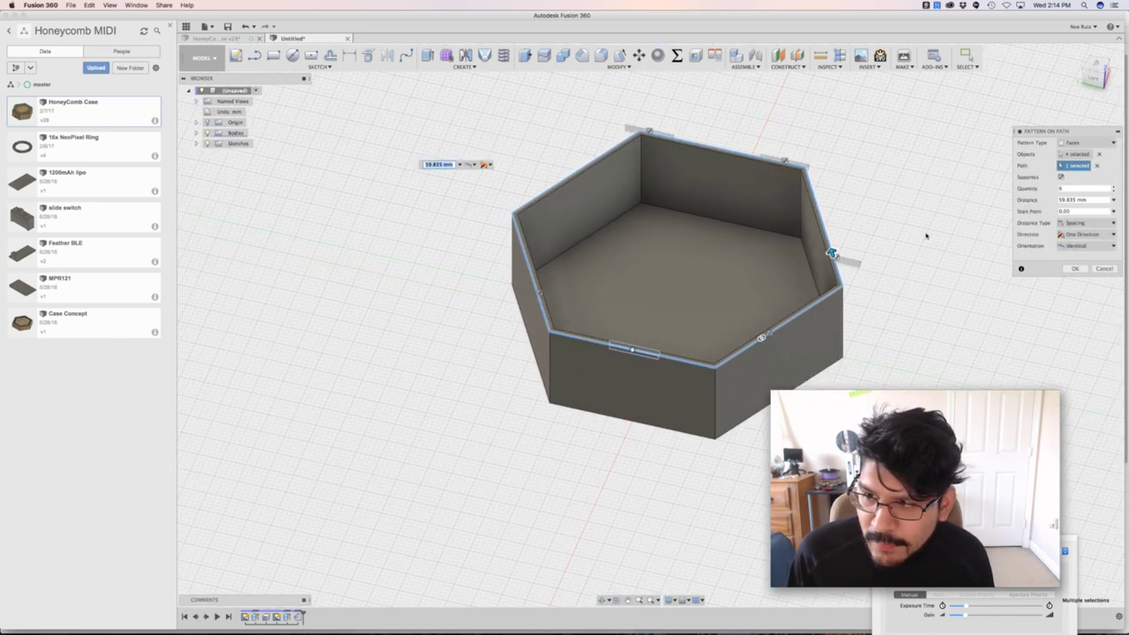
{"action": "left_click", "coordinate": [1088, 246]}
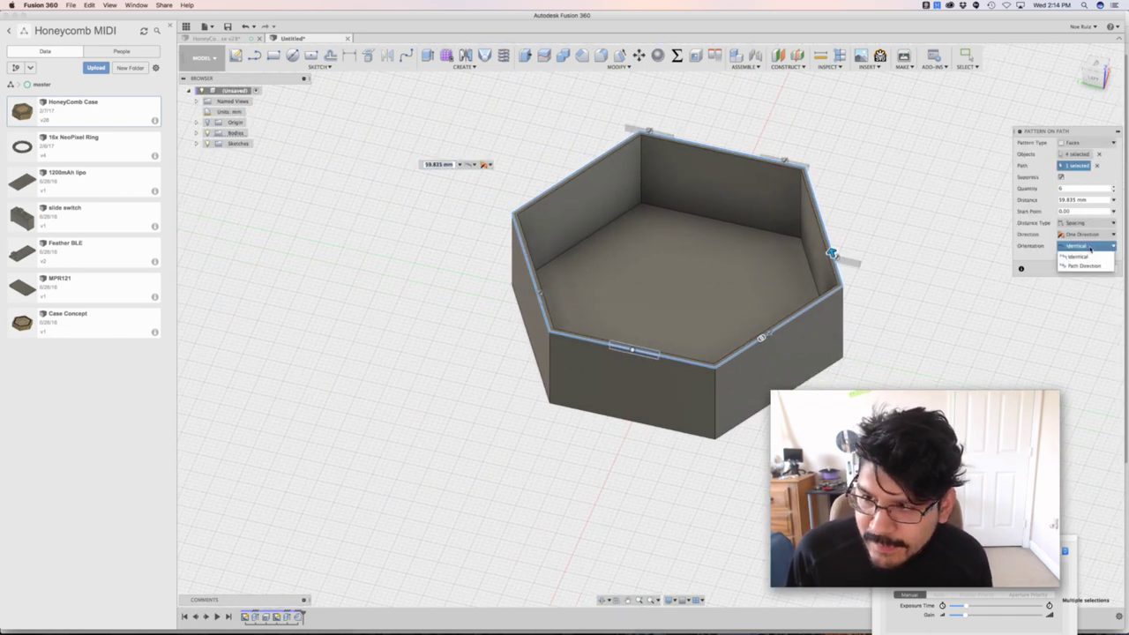
{"action": "left_click", "coordinate": [1086, 266]}
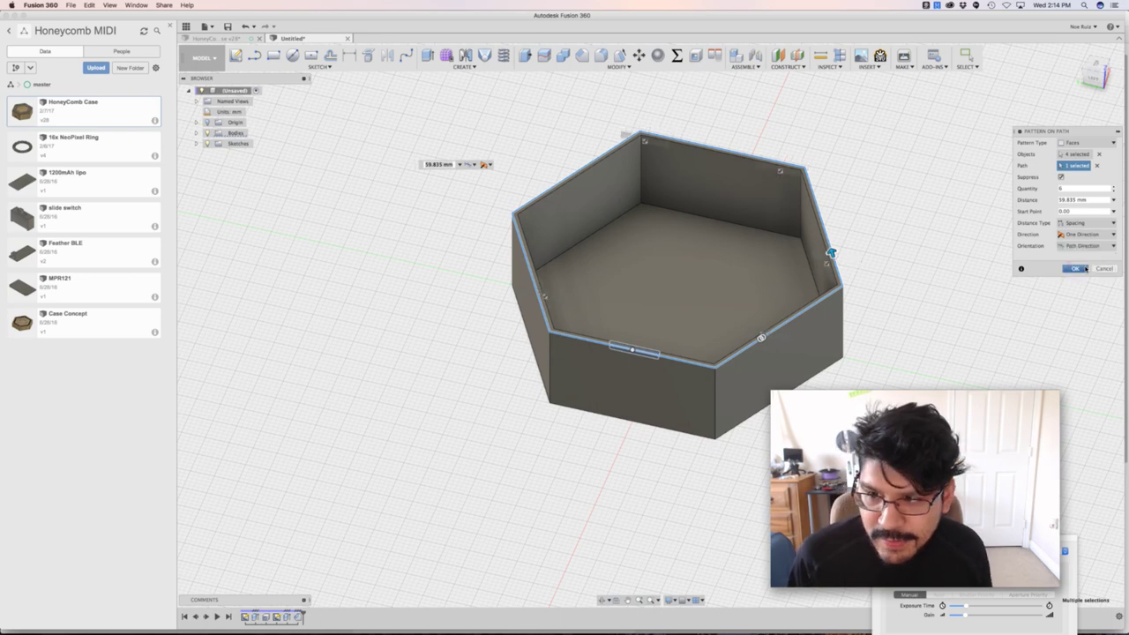
{"action": "scroll", "coordinate": [697, 172], "scroll_direction": "up", "scroll_amount": 5}
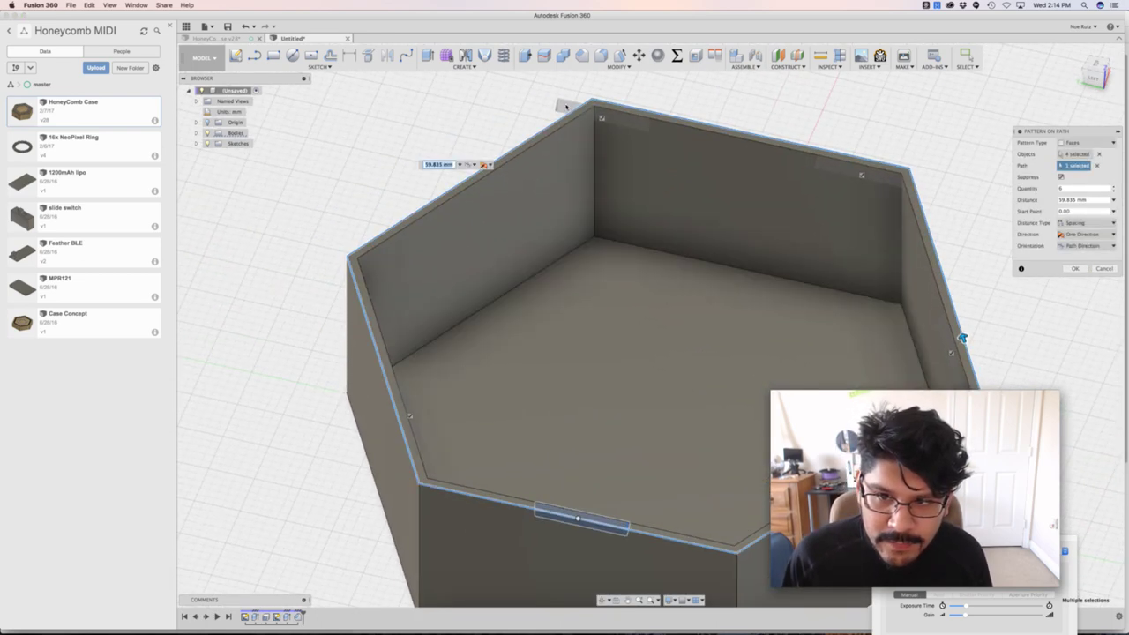
Adjust the nub pattern spacing to 34.641 mm.
{"action": "left_click_drag", "start_coordinate": [963, 338], "coordinate": [739, 551]}
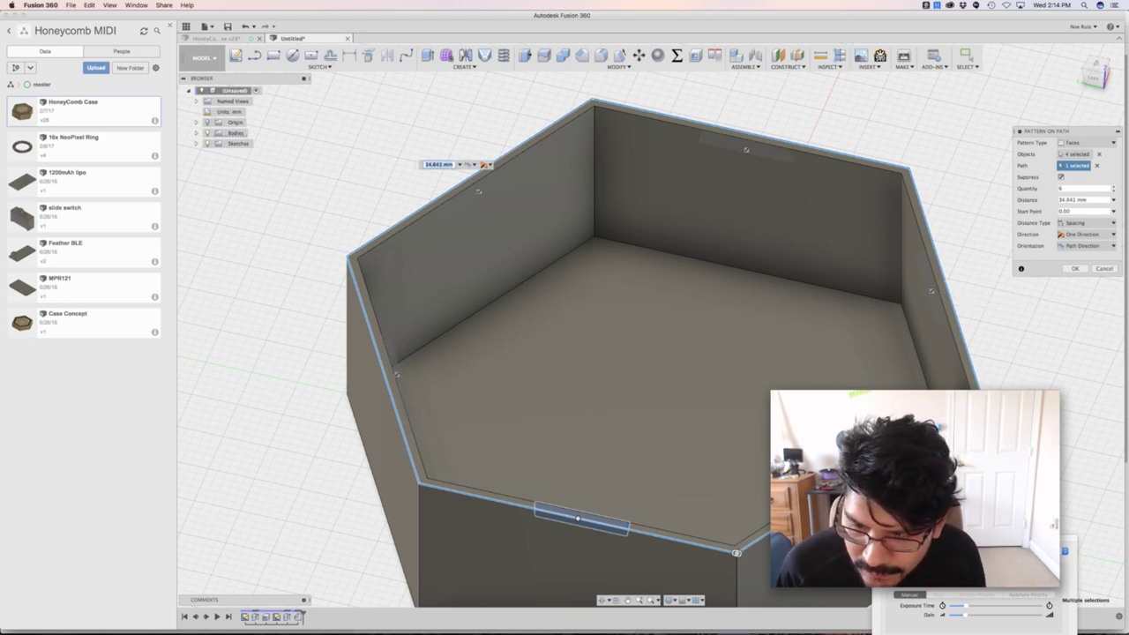
{"action": "left_click_drag", "start_coordinate": [737, 553], "coordinate": [737, 553]}
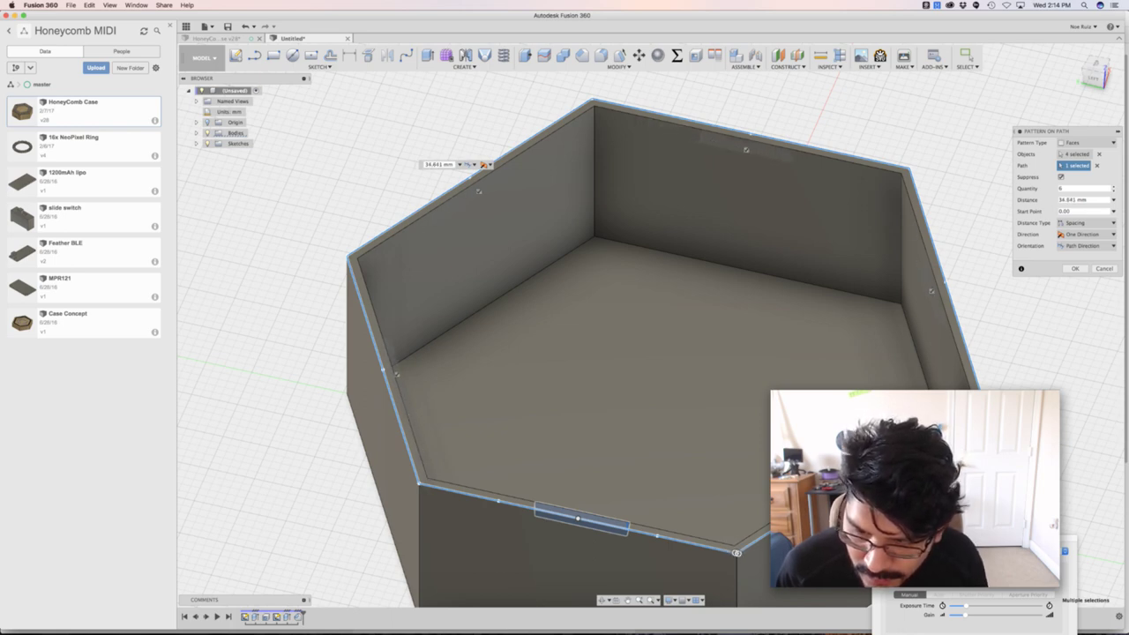
{"action": "middle_click_drag", "start_coordinate": [863, 442], "coordinate": [629, 282]}
{"action": "mouse_move", "coordinate": [632, 310]}
{"action": "left_mouse_down"}
{"action": "mouse_move", "coordinate": [642, 304]}
{"action": "mouse_move", "coordinate": [637, 321]}
{"action": "left_mouse_up"}
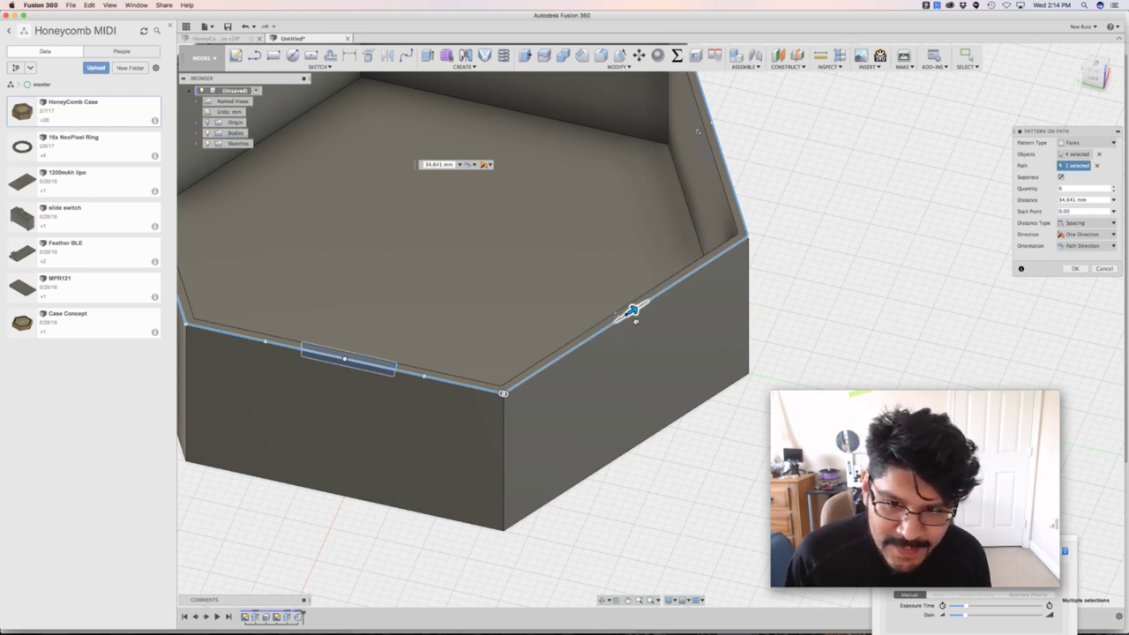
{"action": "left_click", "coordinate": [632, 312]}
Check the nub positions on all six walls and commit the Pattern on Path.
{"action": "middle_click_drag", "start_coordinate": [751, 253], "coordinate": [868, 288]}
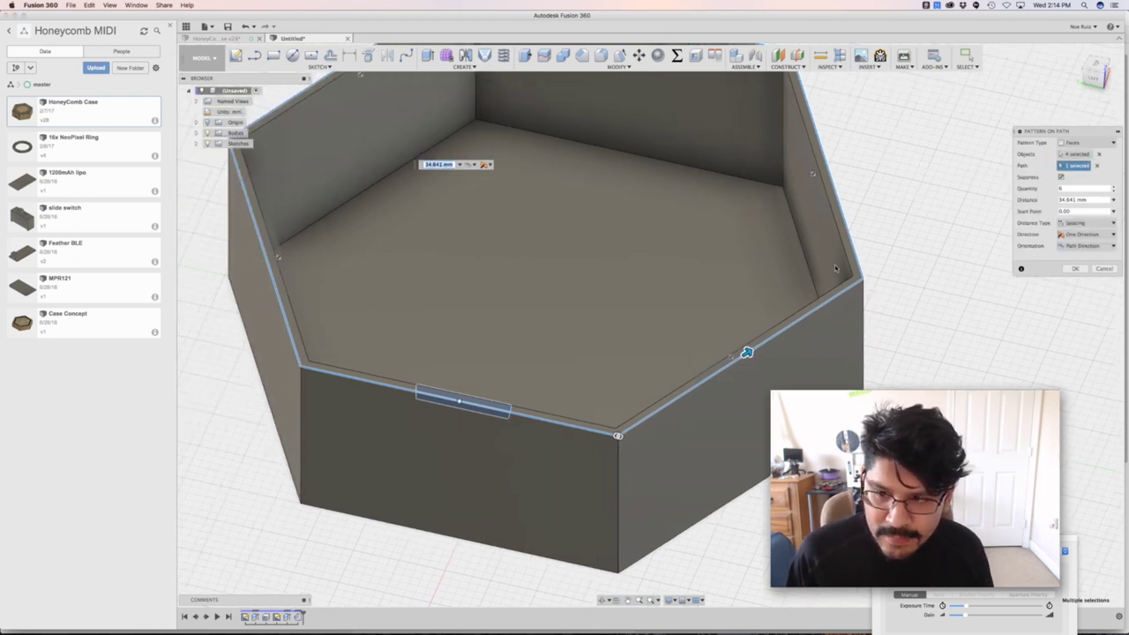
{"action": "middle_click_drag", "start_coordinate": [887, 179], "coordinate": [910, 233]}
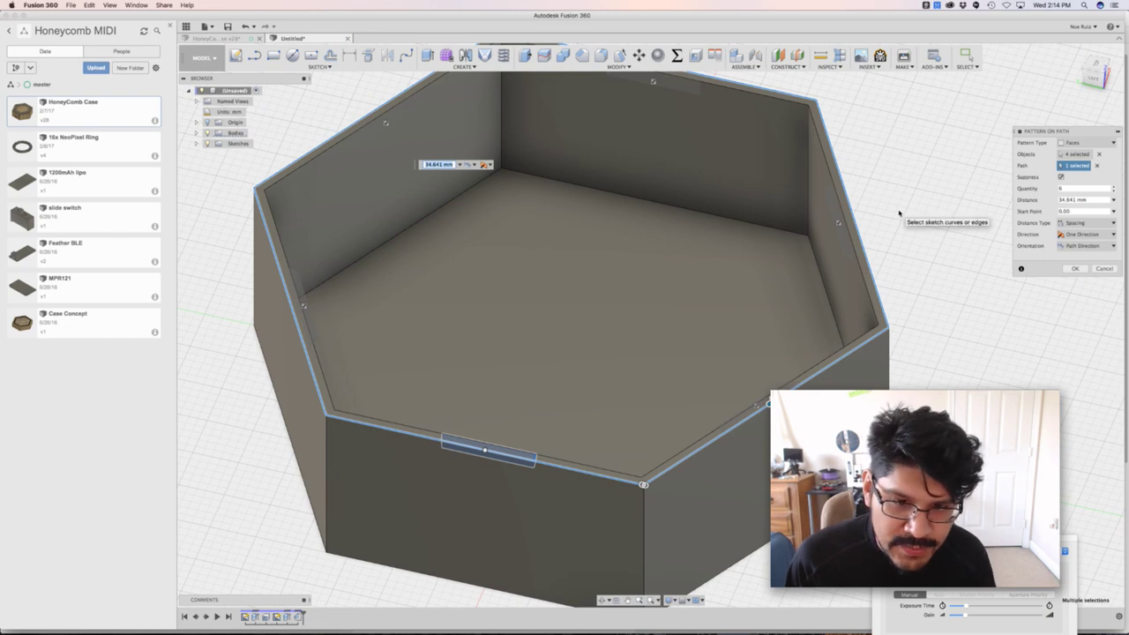
{"action": "scroll", "coordinate": [894, 217], "scroll_direction": "up", "scroll_amount": 3}
{"action": "scroll", "coordinate": [886, 182], "scroll_direction": "down", "scroll_amount": 5}
{"action": "middle_click_drag", "start_coordinate": [885, 182], "coordinate": [900, 227]}
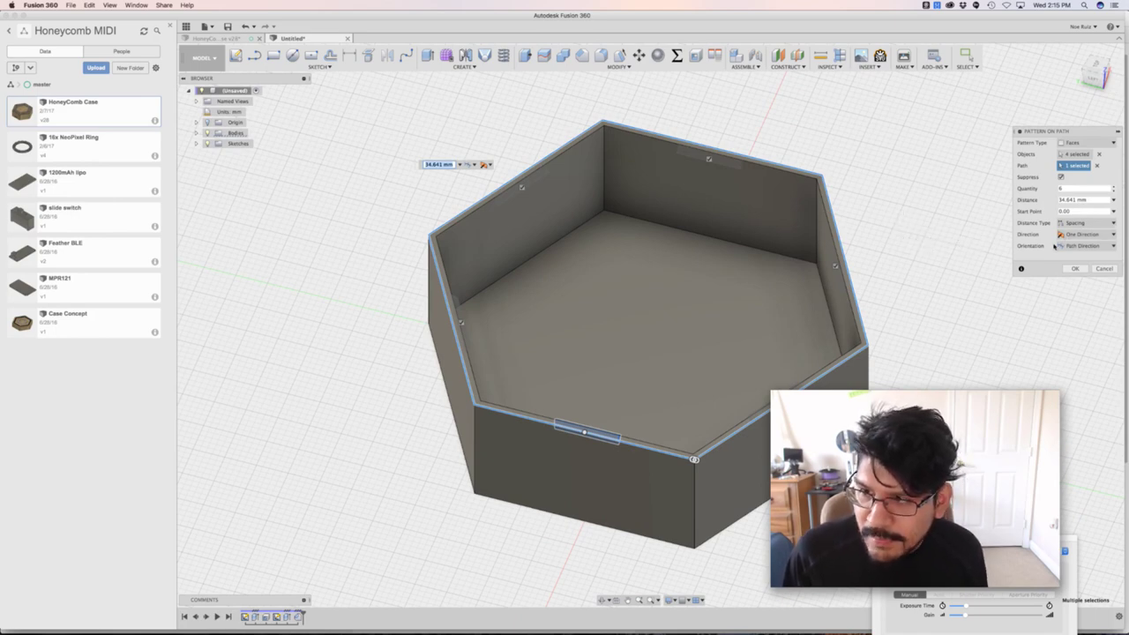
{"action": "left_click", "coordinate": [1072, 270]}
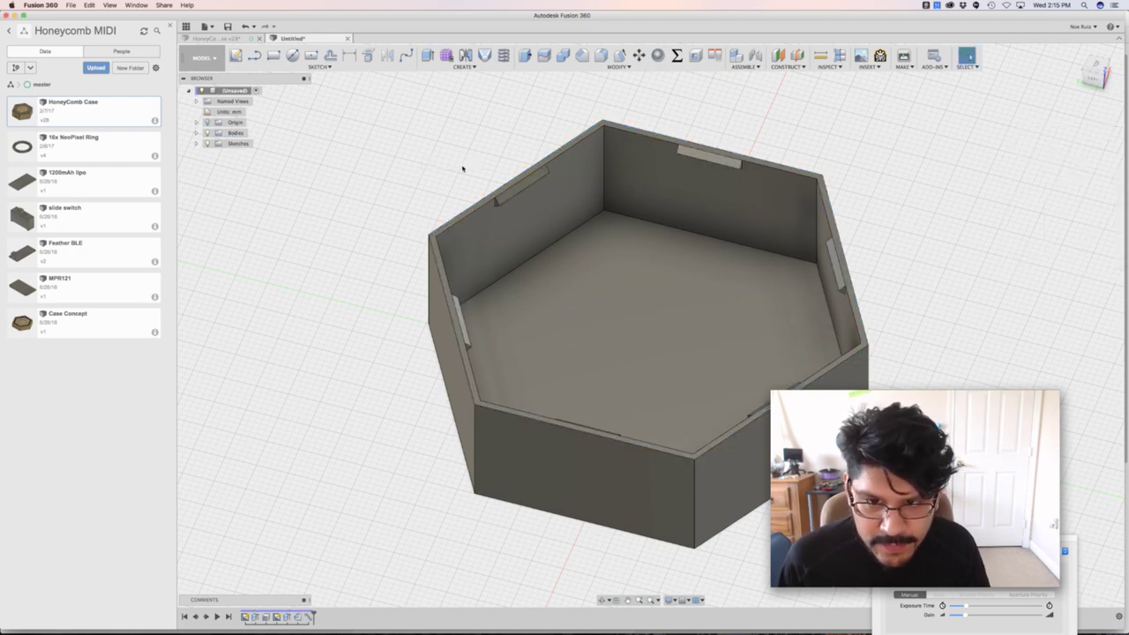
{"action": "middle_click_drag", "start_coordinate": [494, 189], "coordinate": [467, 119], "text": "shift"}
{"action": "key", "text": "F5"}
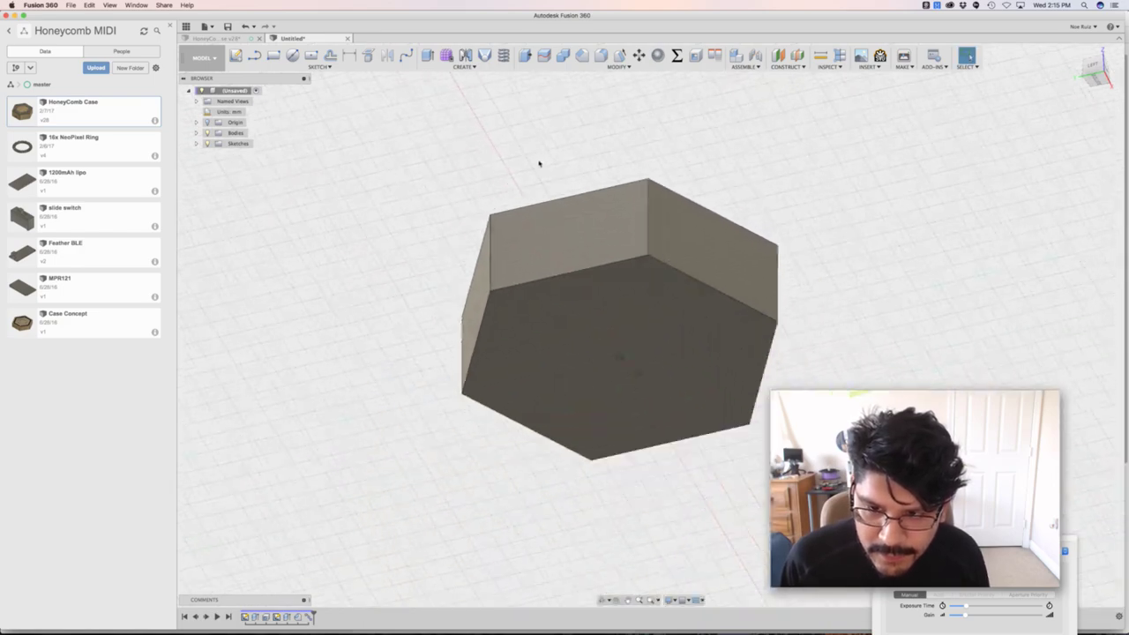
{"action": "key", "text": "F6"}
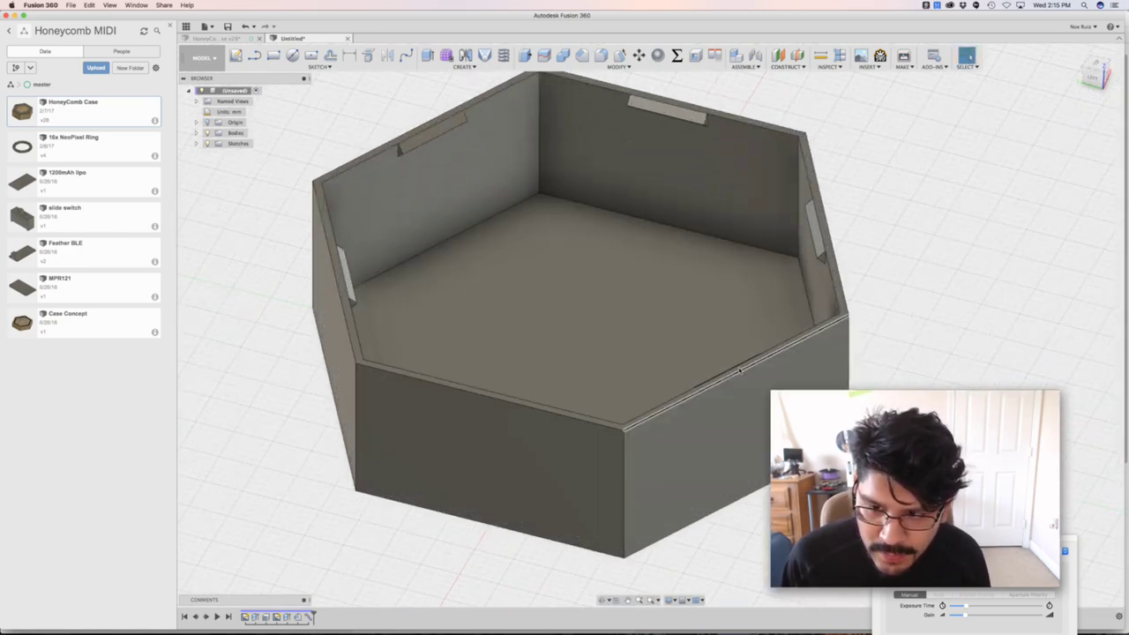
{"action": "scroll", "coordinate": [744, 365], "scroll_direction": "down", "scroll_amount": 5}
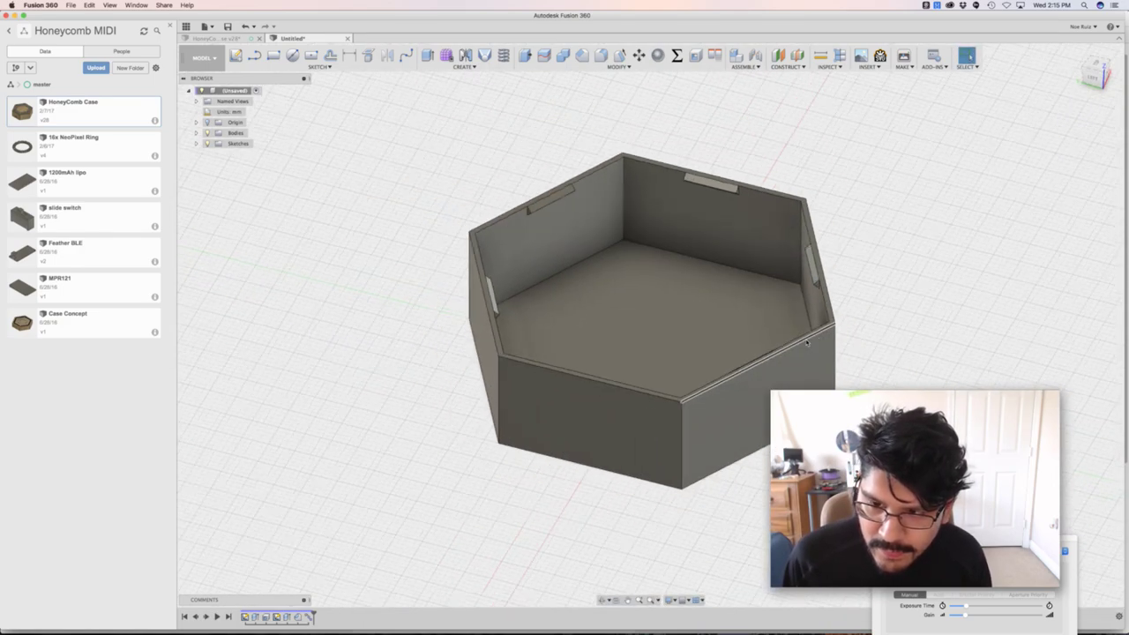
{"action": "key", "text": "F4"}
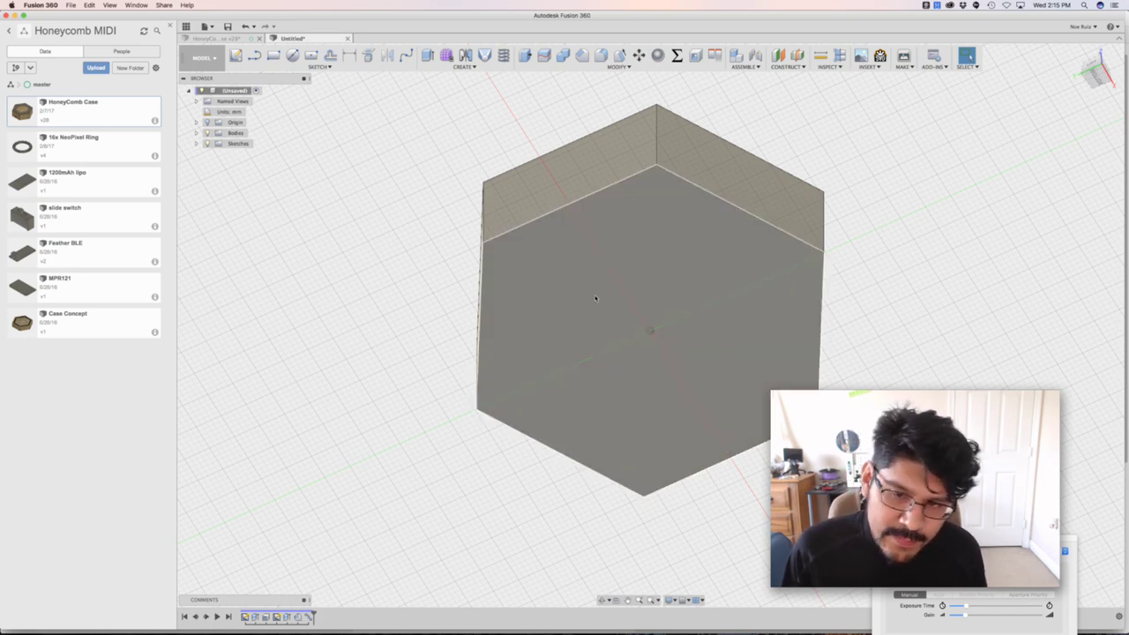
Measure the box's bottom face, copy its 207.846 mm loop length, and return home.
{"action": "middle_click_drag", "start_coordinate": [599, 298], "coordinate": [575, 286]}
{"action": "left_click", "coordinate": [583, 219]}
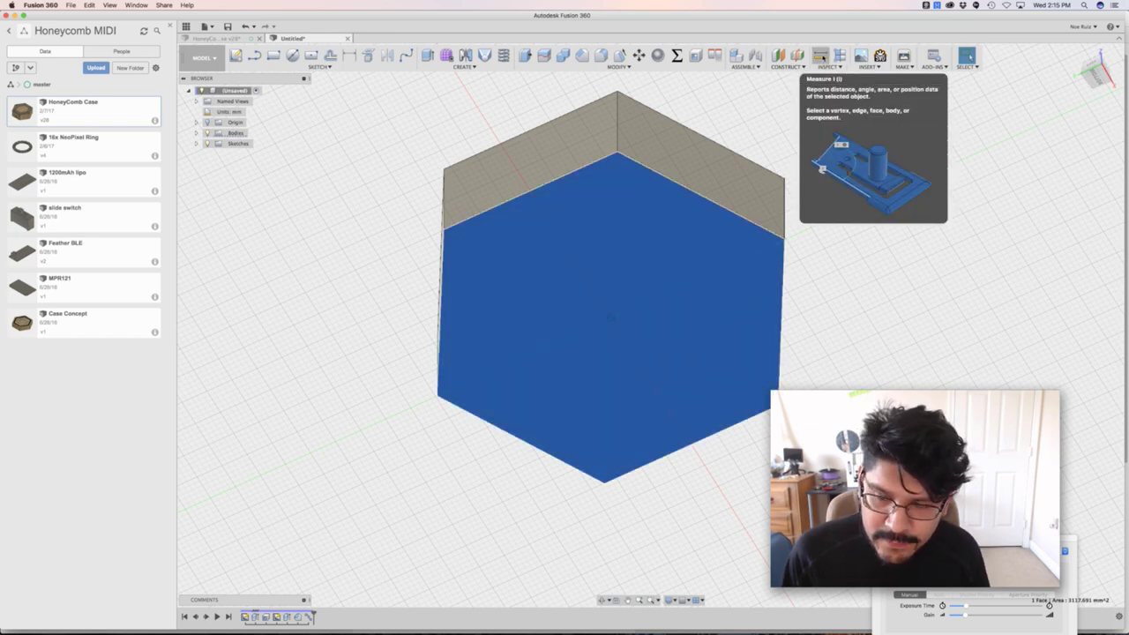
{"action": "left_click", "coordinate": [820, 56]}
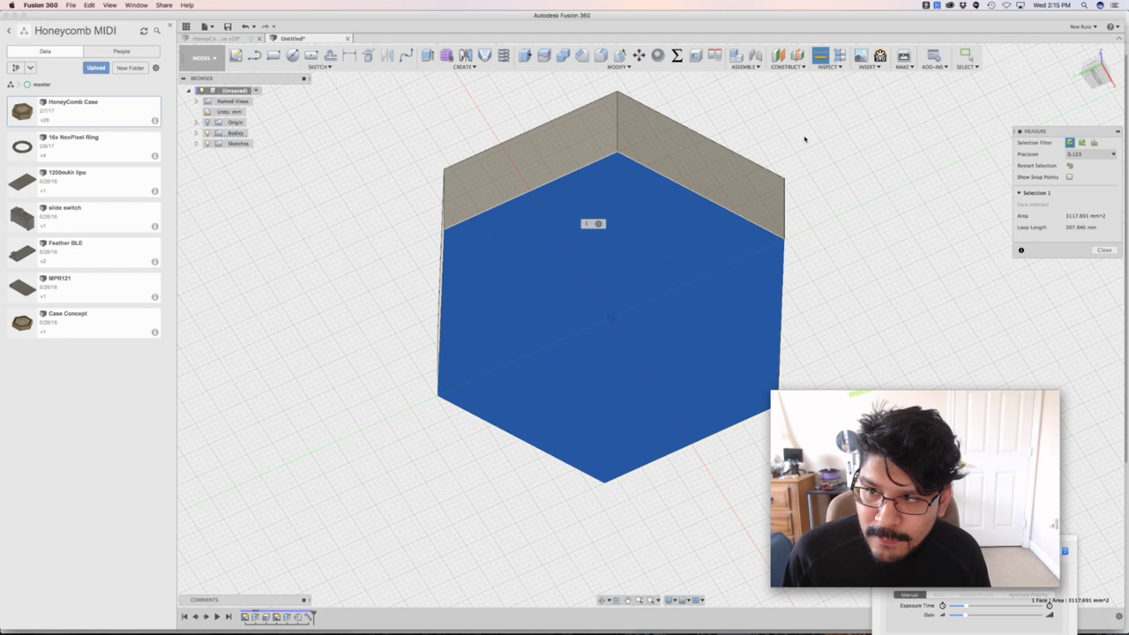
{"action": "left_click", "coordinate": [1082, 228]}
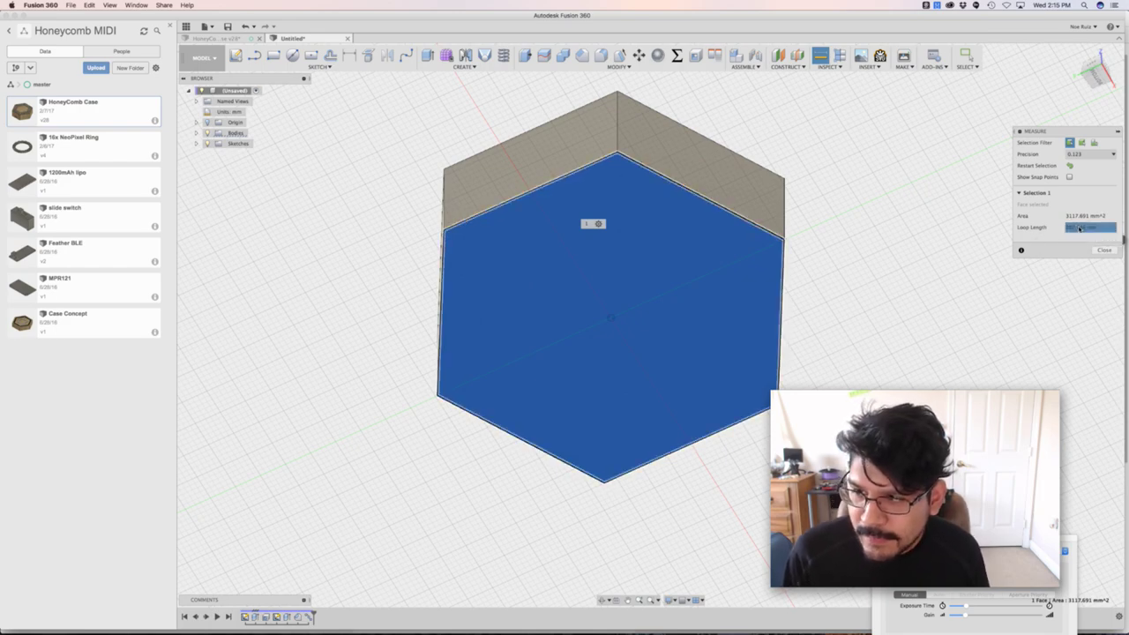
{"action": "left_click", "coordinate": [1104, 250]}
{"action": "key", "text": "F6"}
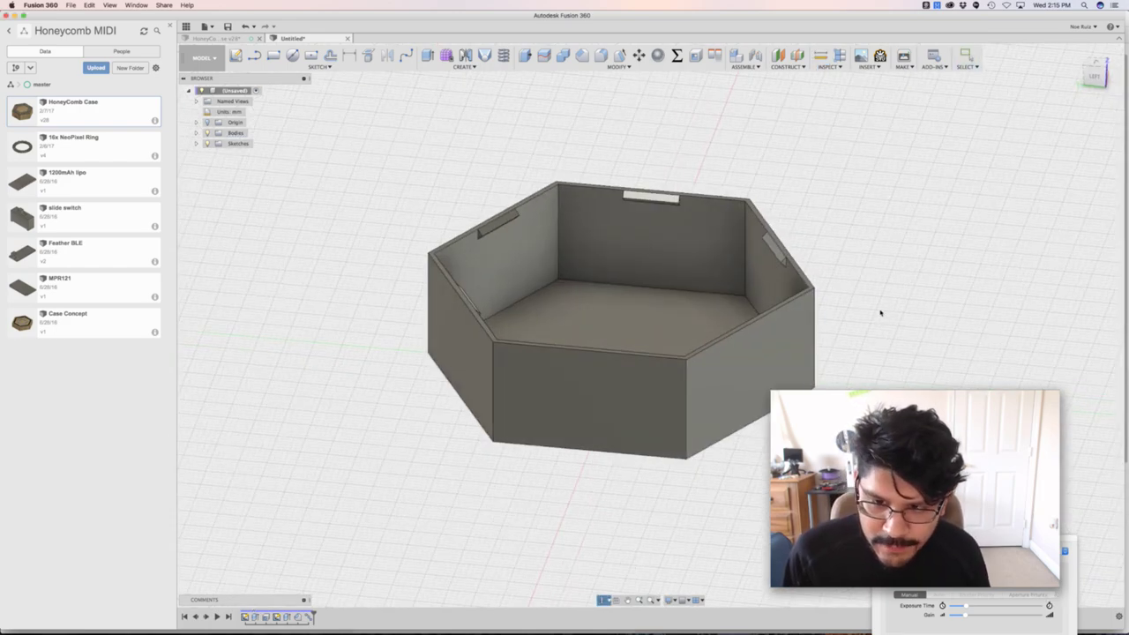
Edit PathPattern2 so its spacing distance is 207.846 / 6.
{"action": "left_click", "coordinate": [308, 617]}
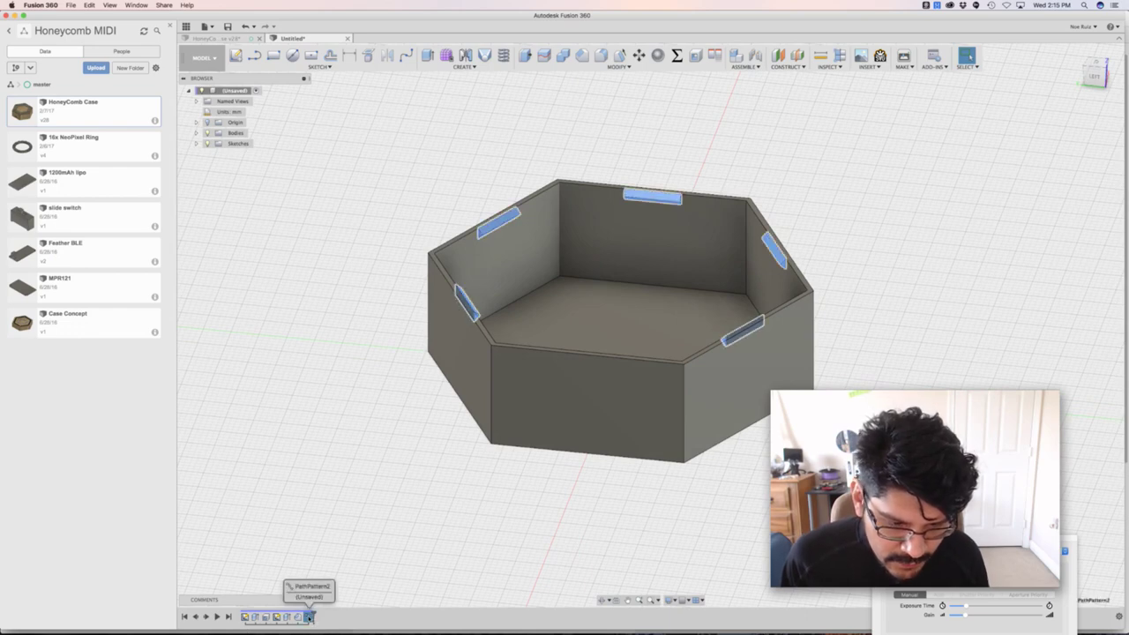
{"action": "key", "text": "Escape"}
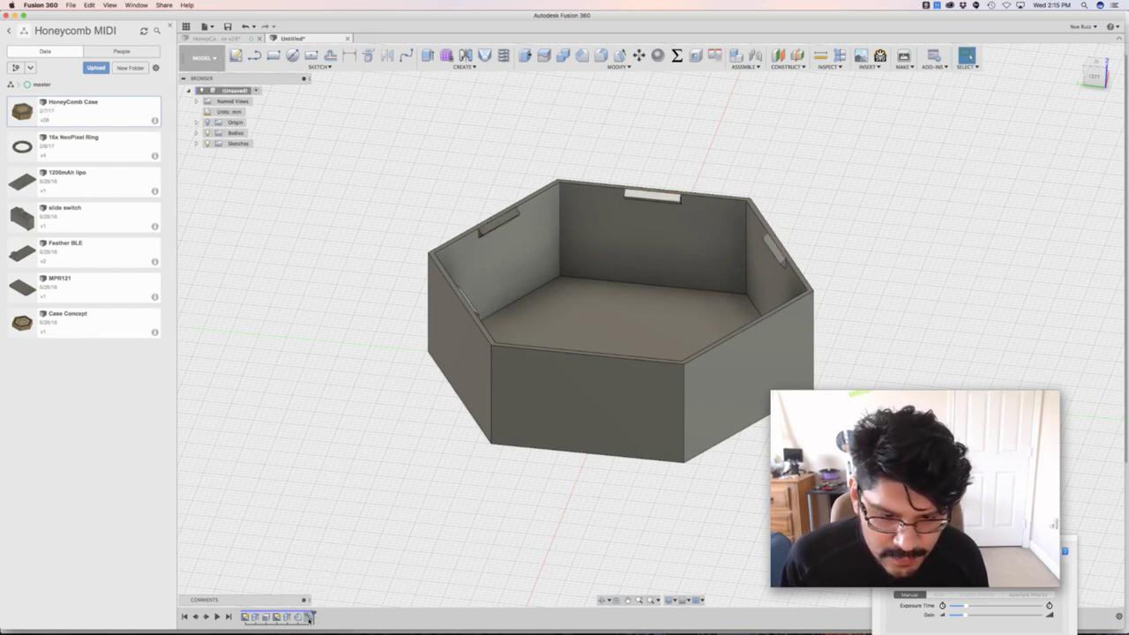
{"action": "double_click", "coordinate": [311, 616]}
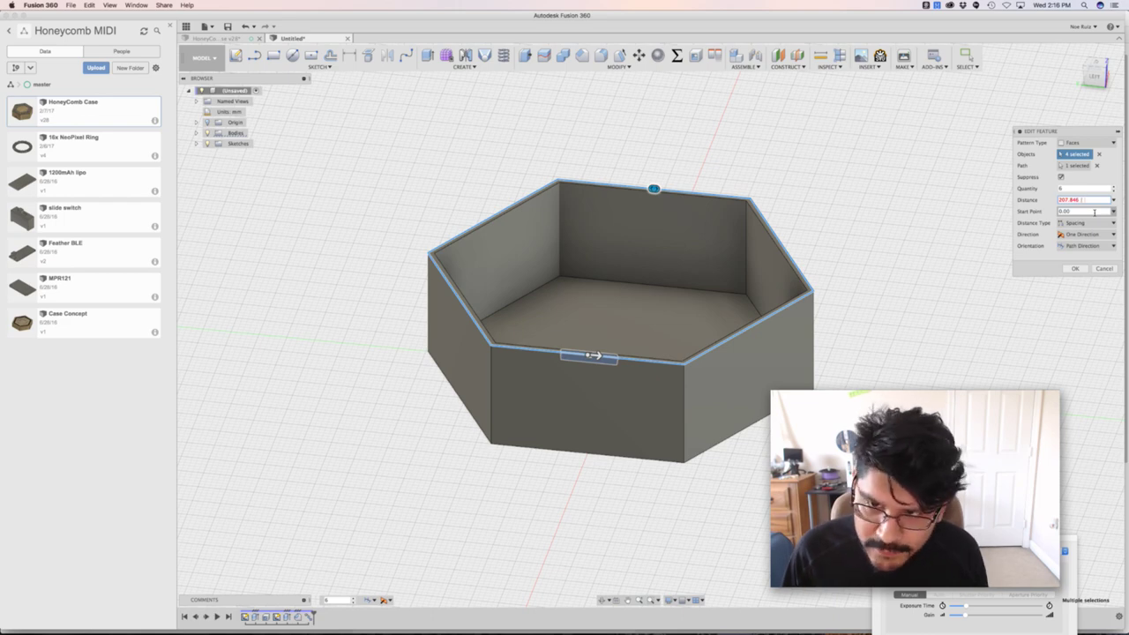
{"action": "type", "text": "6 ) * ( mm"}
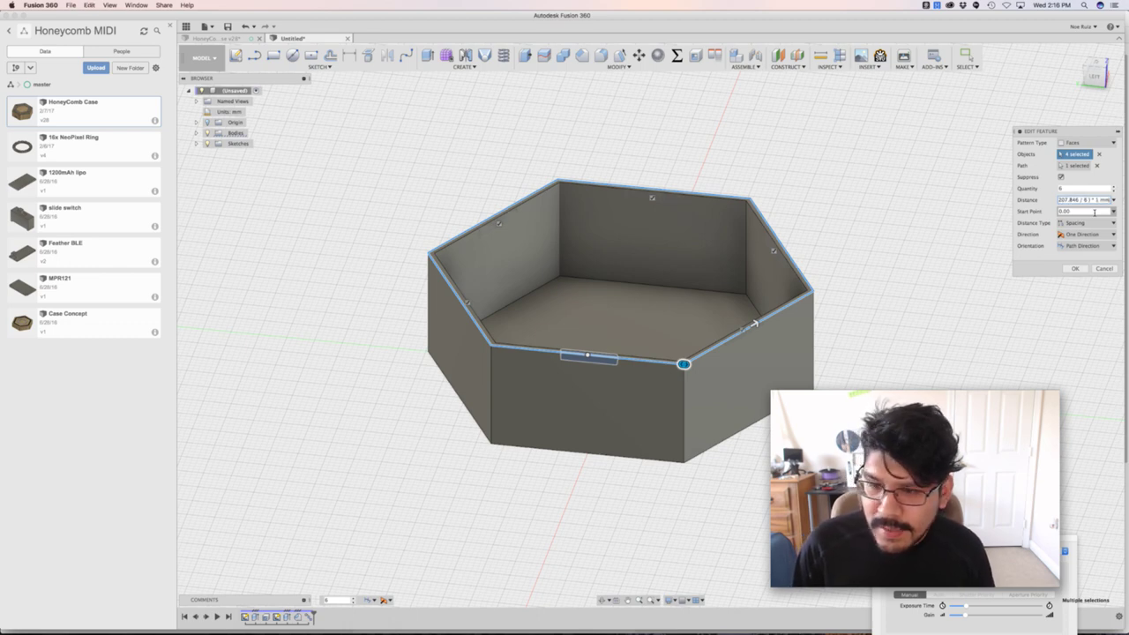
{"action": "key", "text": "super+space"}
{"action": "type", "text": "207.846 / 6"}
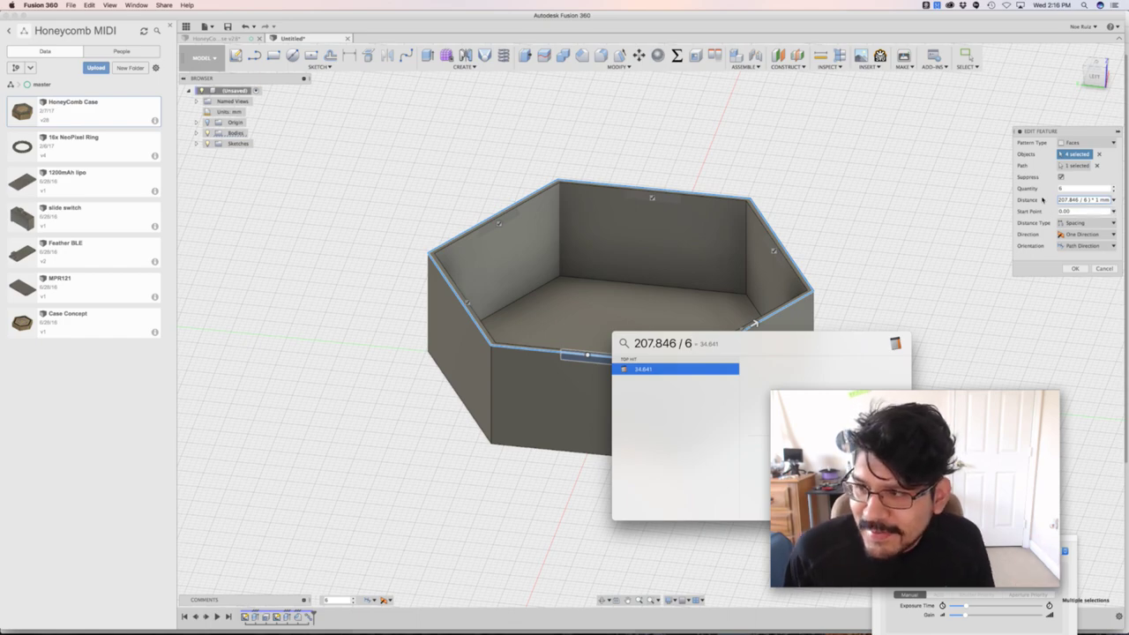
{"action": "key", "text": "Escape"}
{"action": "left_click", "coordinate": [1074, 268]}
Orbit the case to inspect the nubs patterned around the hexagonal rim.
{"action": "middle_click_drag", "start_coordinate": [729, 376], "coordinate": [445, 246], "text": "shift"}
{"action": "scroll", "coordinate": [445, 245], "scroll_direction": "down", "scroll_amount": 2}
{"action": "scroll", "coordinate": [446, 242], "scroll_direction": "up", "scroll_amount": 4}
{"action": "scroll", "coordinate": [423, 185], "scroll_direction": "down", "scroll_amount": 1}
{"action": "middle_click_drag", "start_coordinate": [424, 185], "coordinate": [407, 203], "text": "shift"}
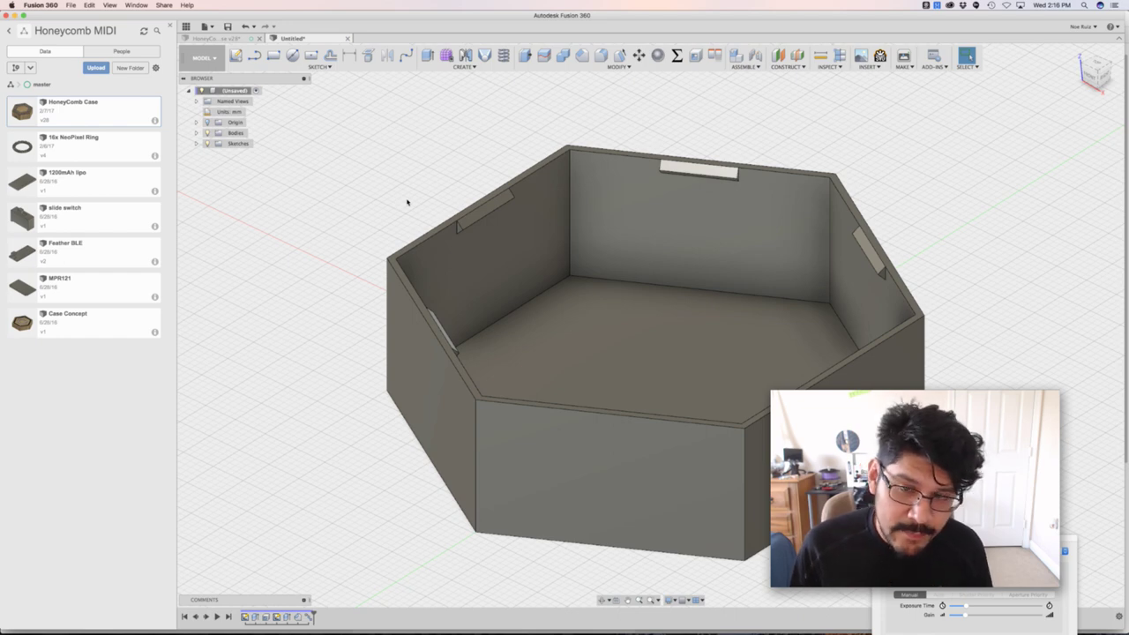
Suppress the PathPattern2 feature in the timeline, leaving only the original nub.
{"action": "scroll", "coordinate": [408, 204], "scroll_direction": "up", "scroll_amount": 2}
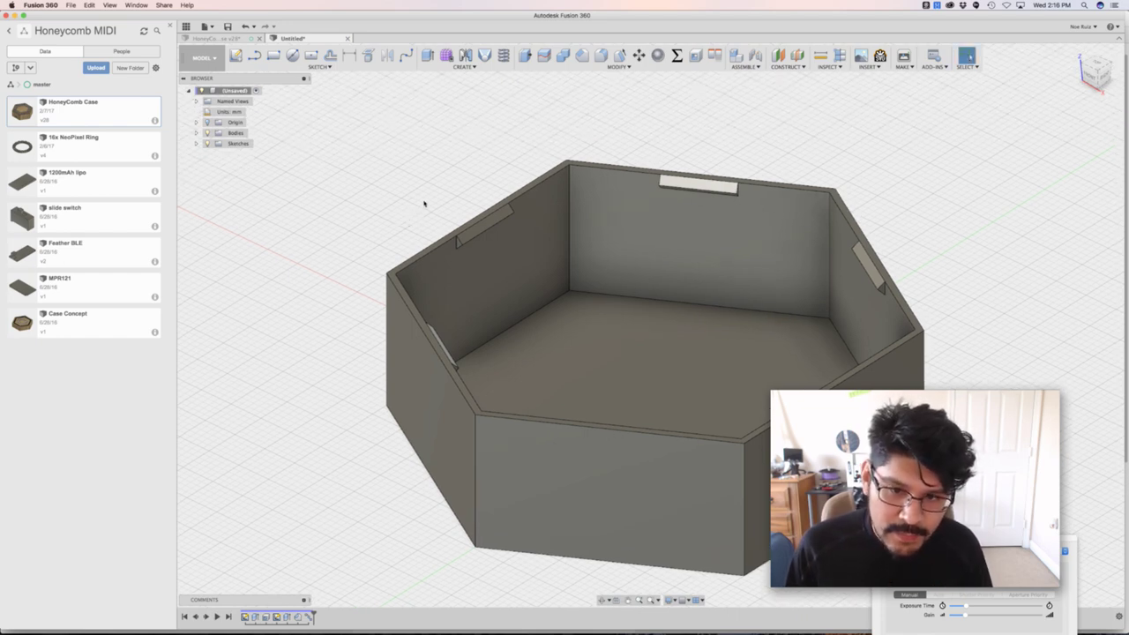
{"action": "scroll", "coordinate": [425, 206], "scroll_direction": "up", "scroll_amount": 5}
{"action": "scroll", "coordinate": [428, 204], "scroll_direction": "up", "scroll_amount": 3}
{"action": "scroll", "coordinate": [433, 205], "scroll_direction": "down", "scroll_amount": 4}
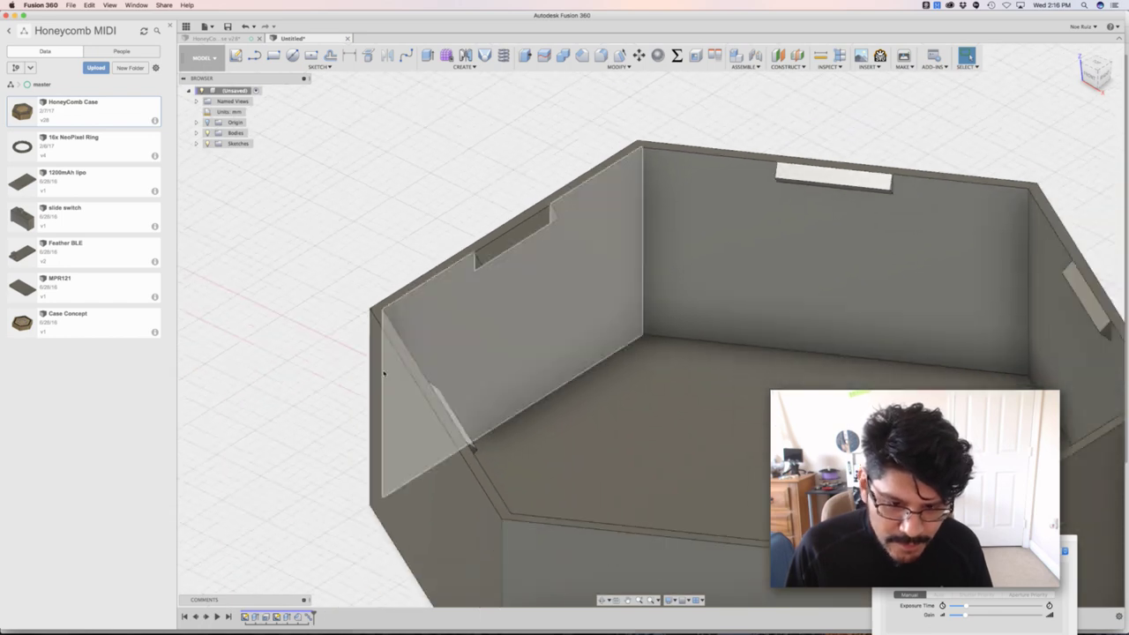
{"action": "left_click", "coordinate": [313, 617]}
{"action": "right_click", "coordinate": [310, 617]}
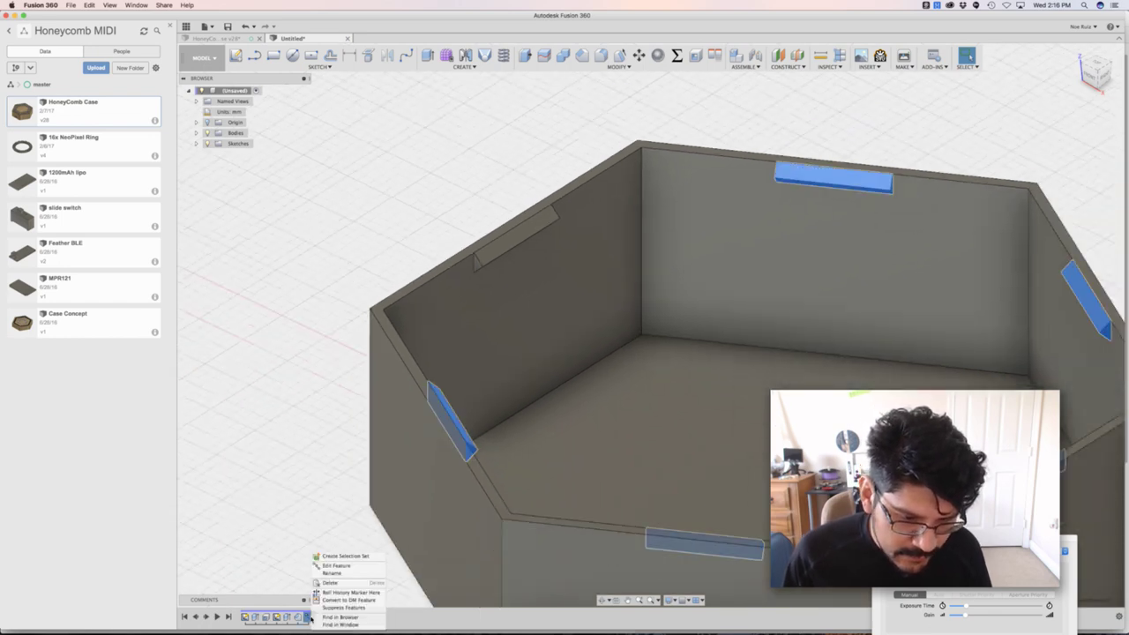
{"action": "left_click", "coordinate": [363, 609]}
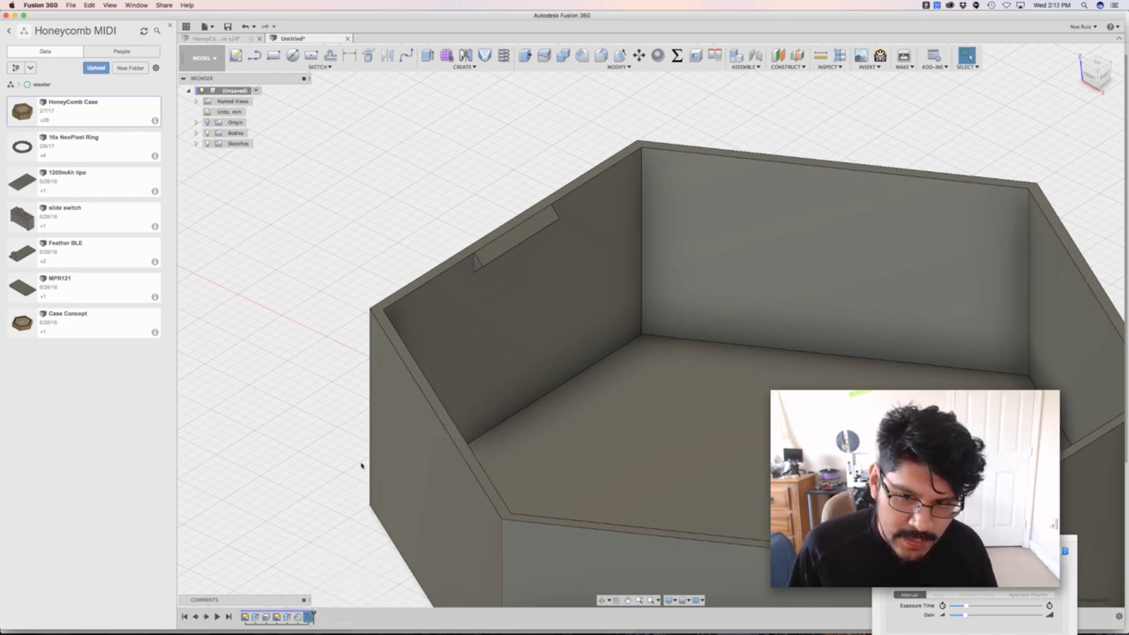
{"action": "middle_click_drag", "start_coordinate": [359, 464], "coordinate": [426, 230], "text": "shift"}
Start a Sweep with the triangular nub face as its profile.
{"action": "scroll", "coordinate": [425, 230], "scroll_direction": "up", "scroll_amount": 5}
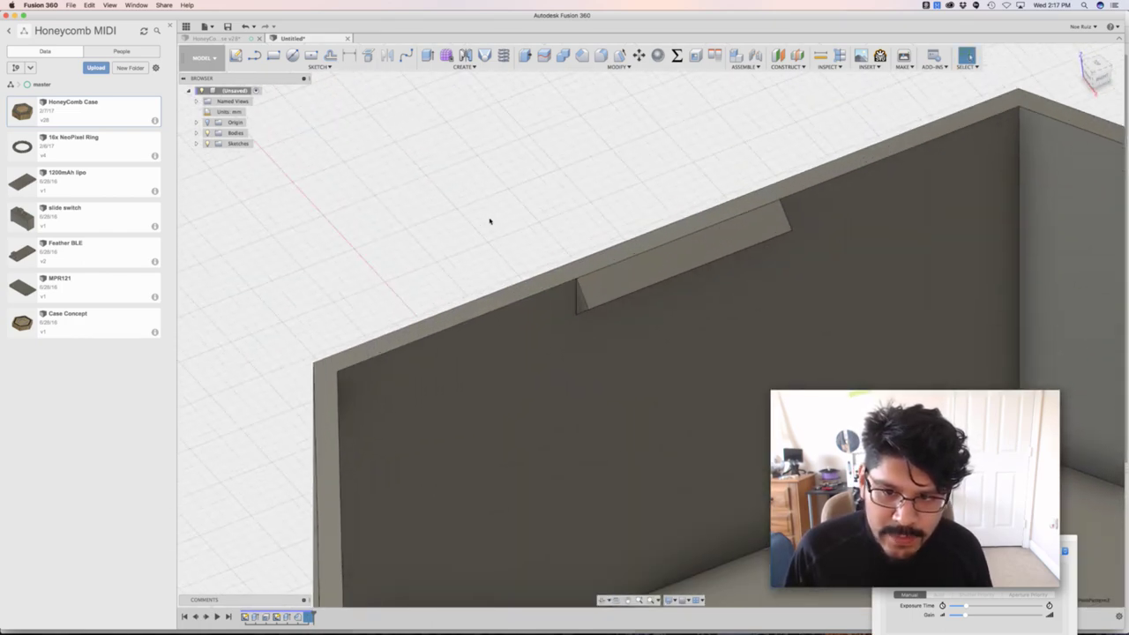
{"action": "type", "text": "s"}
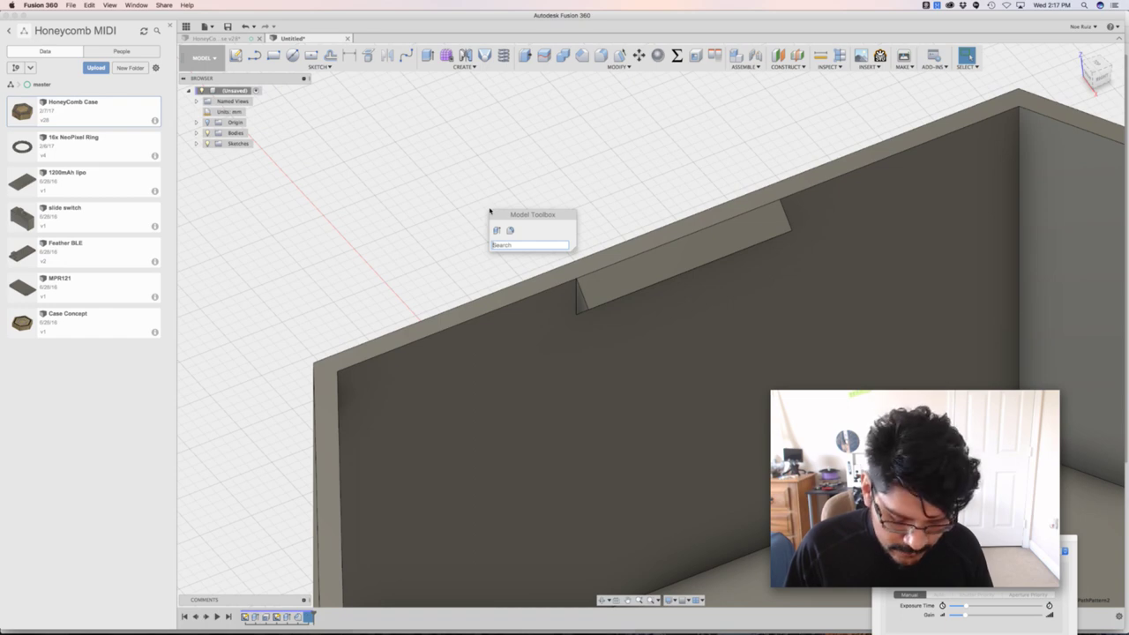
{"action": "type", "text": "sweep"}
{"action": "key", "text": "Return"}
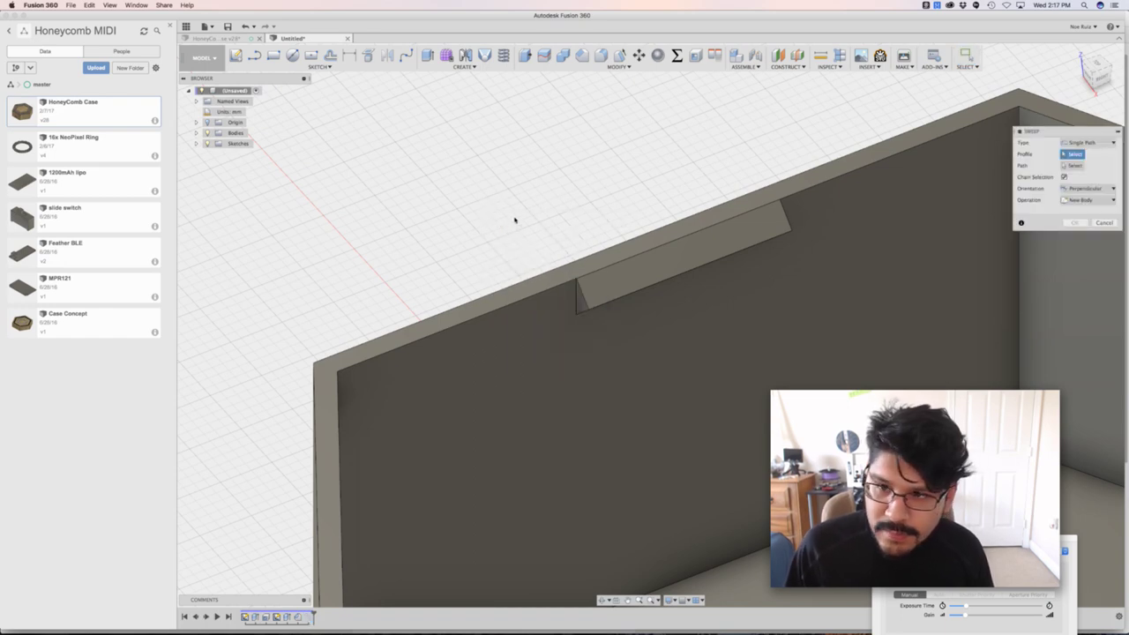
{"action": "middle_click_drag", "start_coordinate": [516, 220], "coordinate": [574, 212], "text": "shift"}
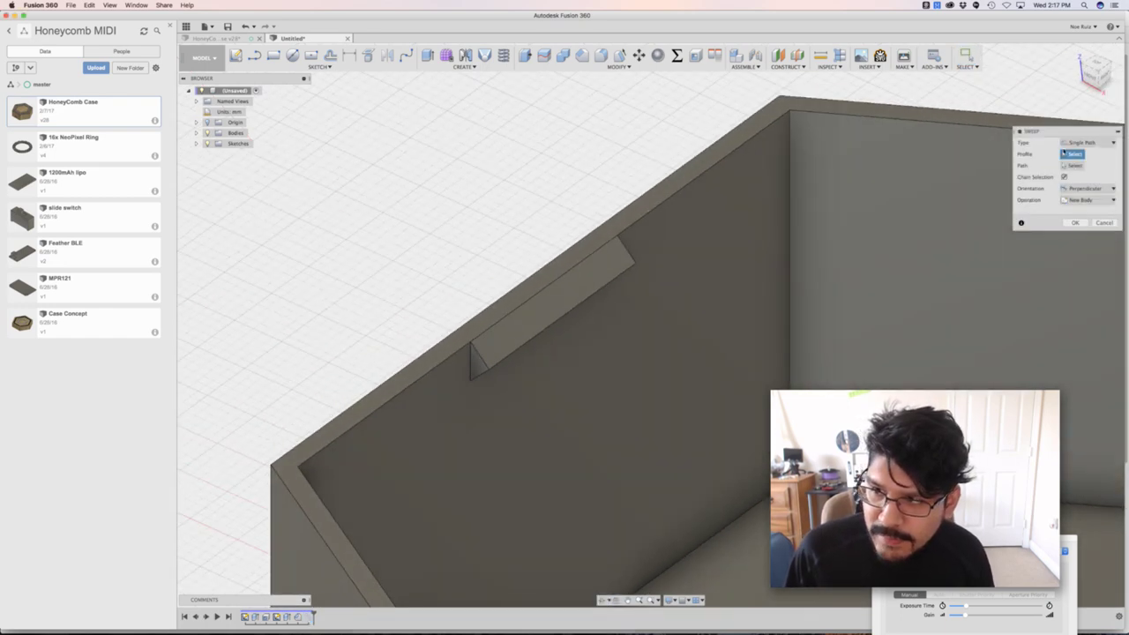
{"action": "scroll", "coordinate": [448, 311], "scroll_direction": "up", "scroll_amount": 2}
{"action": "scroll", "coordinate": [472, 381], "scroll_direction": "up", "scroll_amount": 2}
{"action": "left_click", "coordinate": [473, 381]}
{"action": "scroll", "coordinate": [444, 318], "scroll_direction": "down", "scroll_amount": 3}
{"action": "left_click", "coordinate": [1044, 166]}
Use the inner rim edge as the sweep path and review the preview around the case.
{"action": "scroll", "coordinate": [525, 212], "scroll_direction": "down", "scroll_amount": 6}
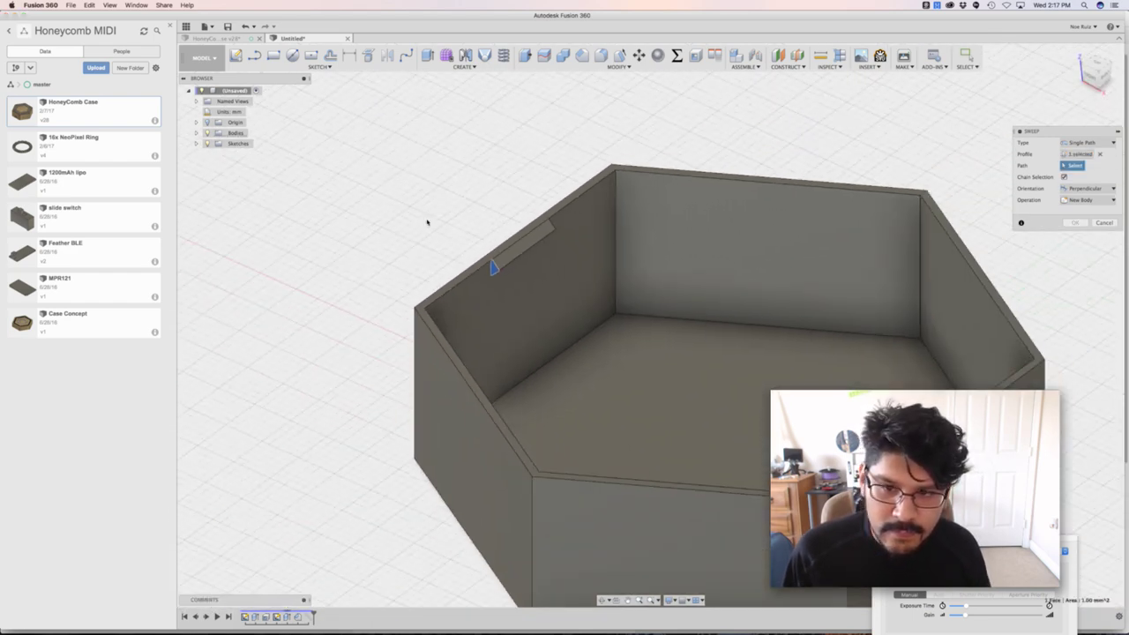
{"action": "scroll", "coordinate": [457, 396], "scroll_direction": "up", "scroll_amount": 2}
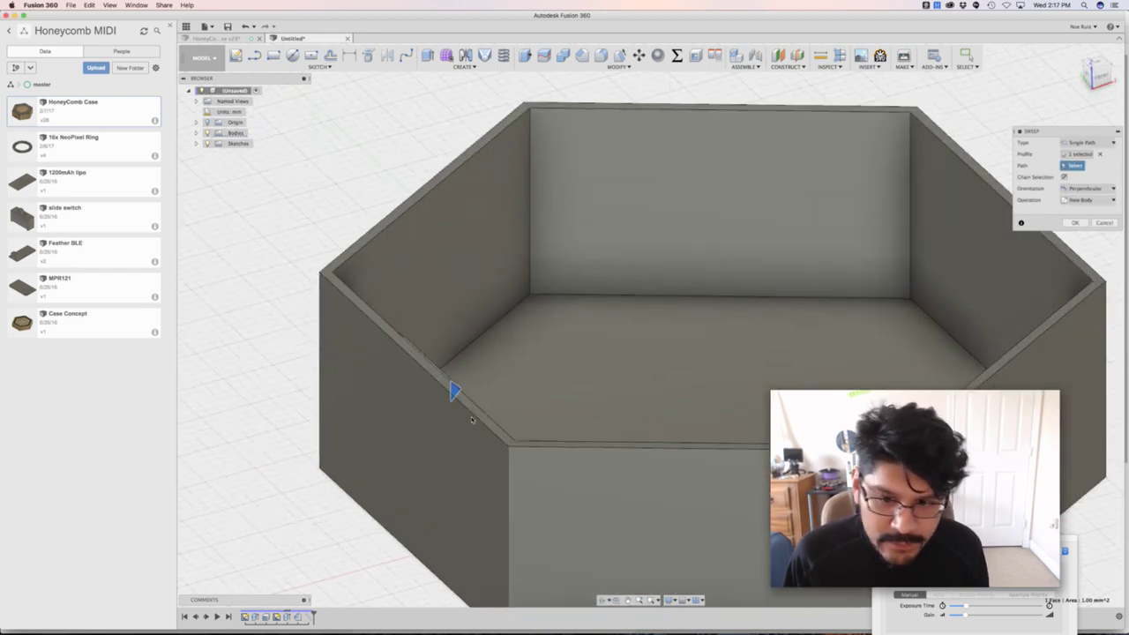
{"action": "left_click", "coordinate": [455, 391]}
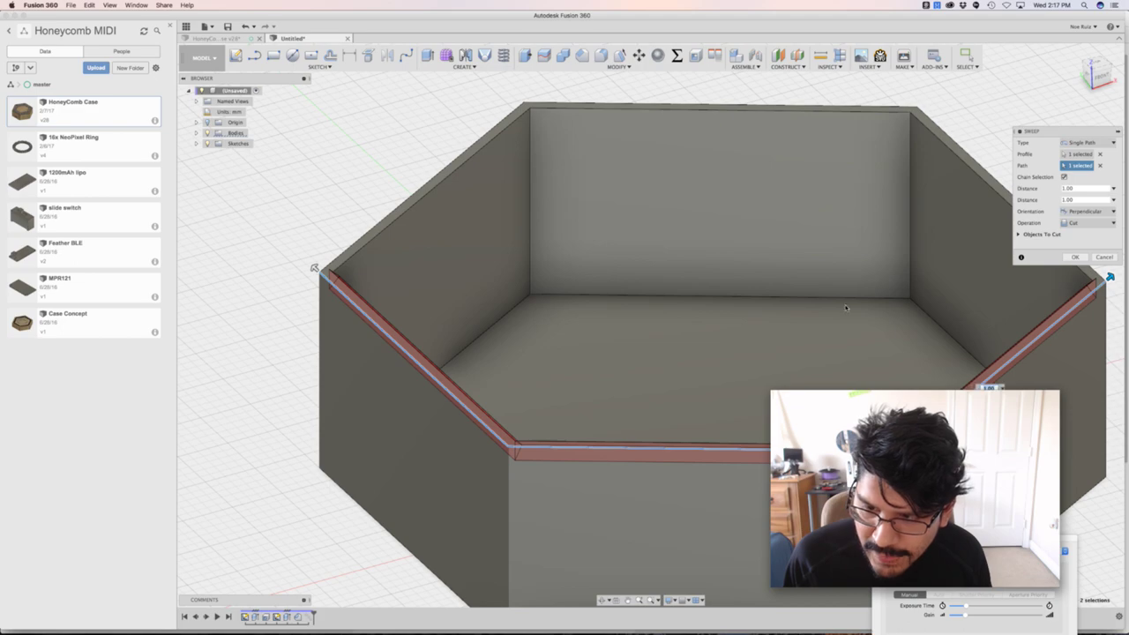
{"action": "scroll", "coordinate": [847, 305], "scroll_direction": "down", "scroll_amount": 2}
{"action": "middle_click_drag", "start_coordinate": [856, 306], "coordinate": [420, 302], "text": "shift"}
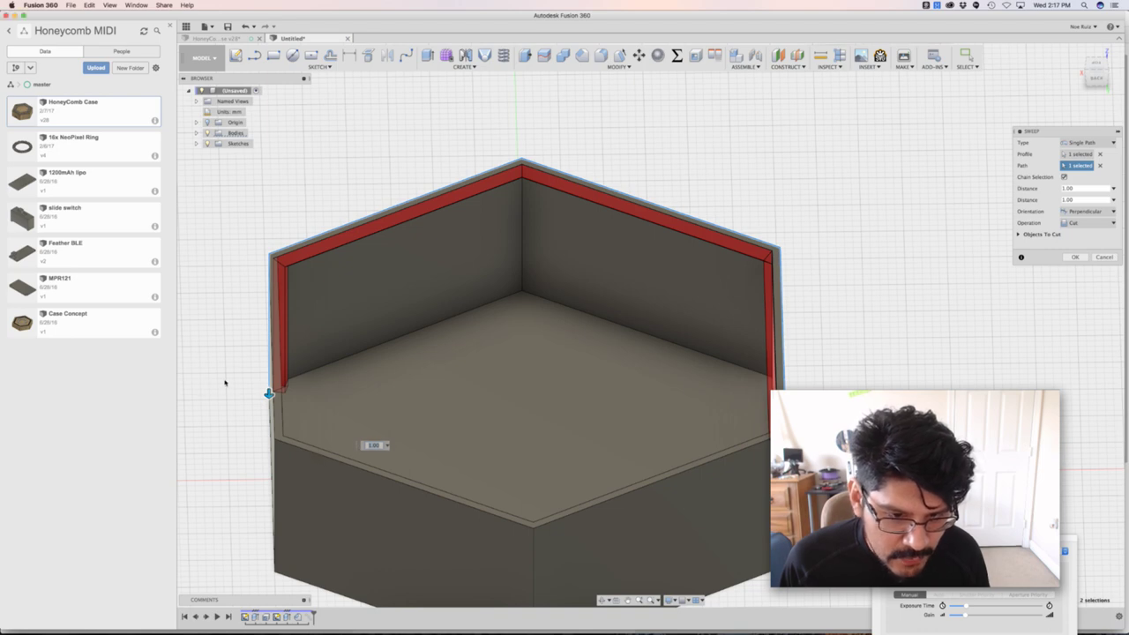
{"action": "middle_click_drag", "start_coordinate": [227, 385], "coordinate": [261, 429], "text": "shift"}
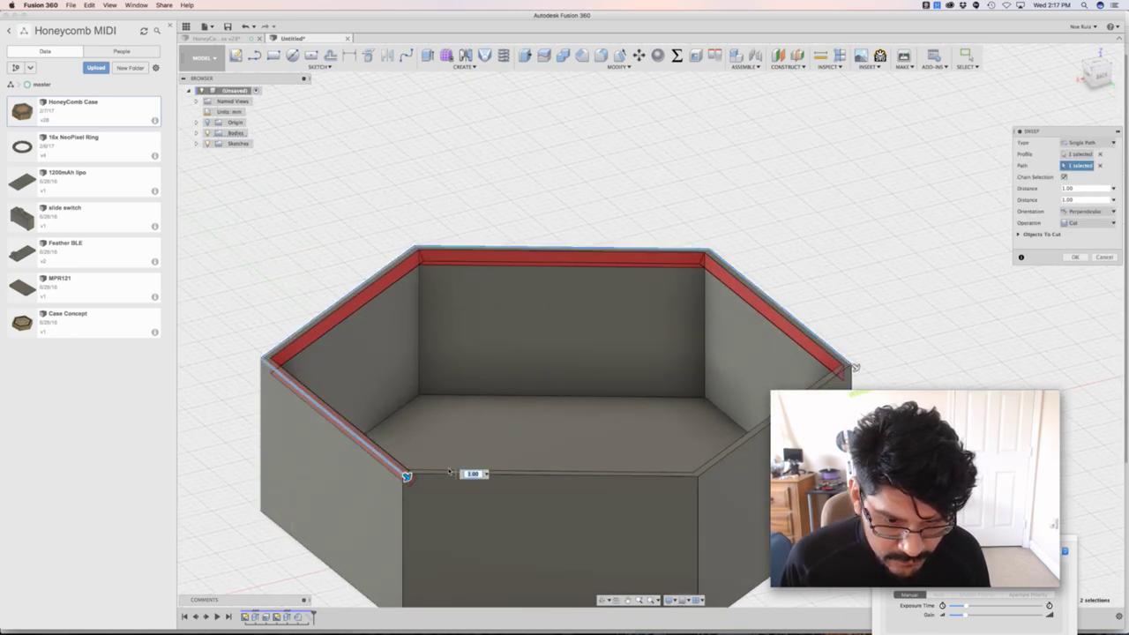
{"action": "scroll", "coordinate": [706, 476], "scroll_direction": "down", "scroll_amount": 2}
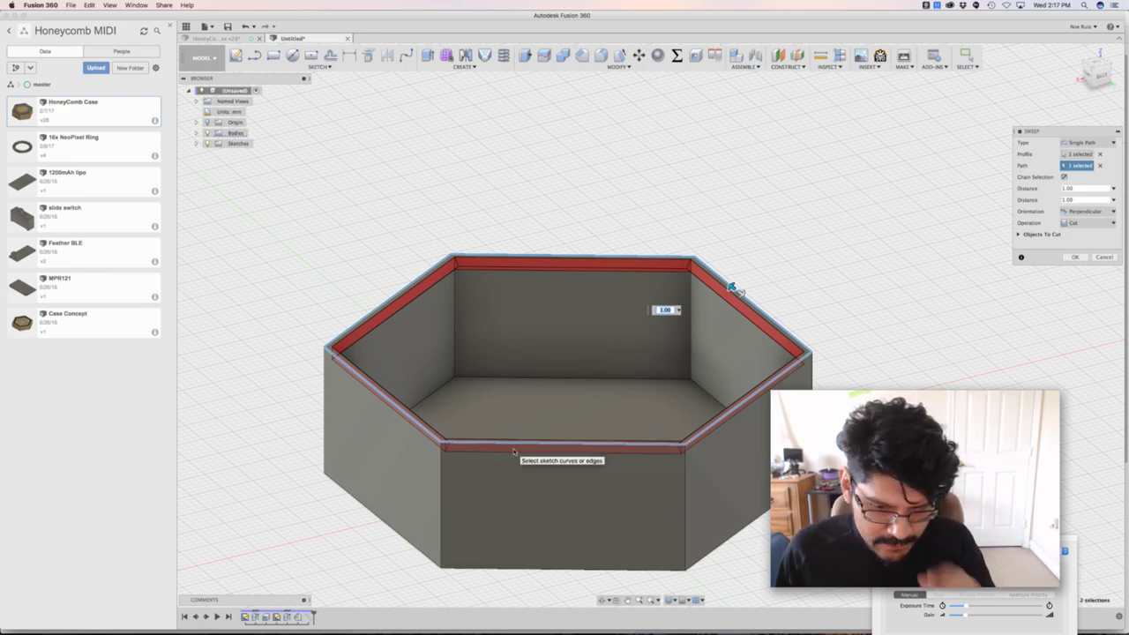
{"action": "middle_click_drag", "start_coordinate": [365, 294], "coordinate": [355, 242], "text": "shift"}
Set the sweep operation to Join and confirm the continuous lip.
{"action": "left_click", "coordinate": [1077, 224]}
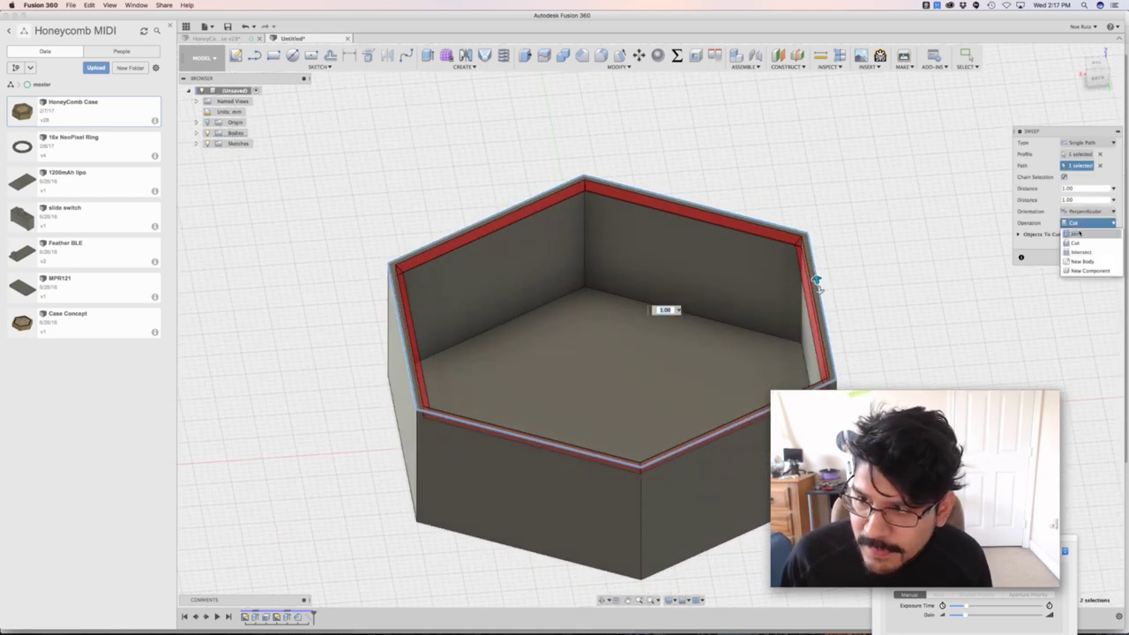
{"action": "left_click", "coordinate": [1078, 233]}
{"action": "left_click", "coordinate": [1078, 246]}
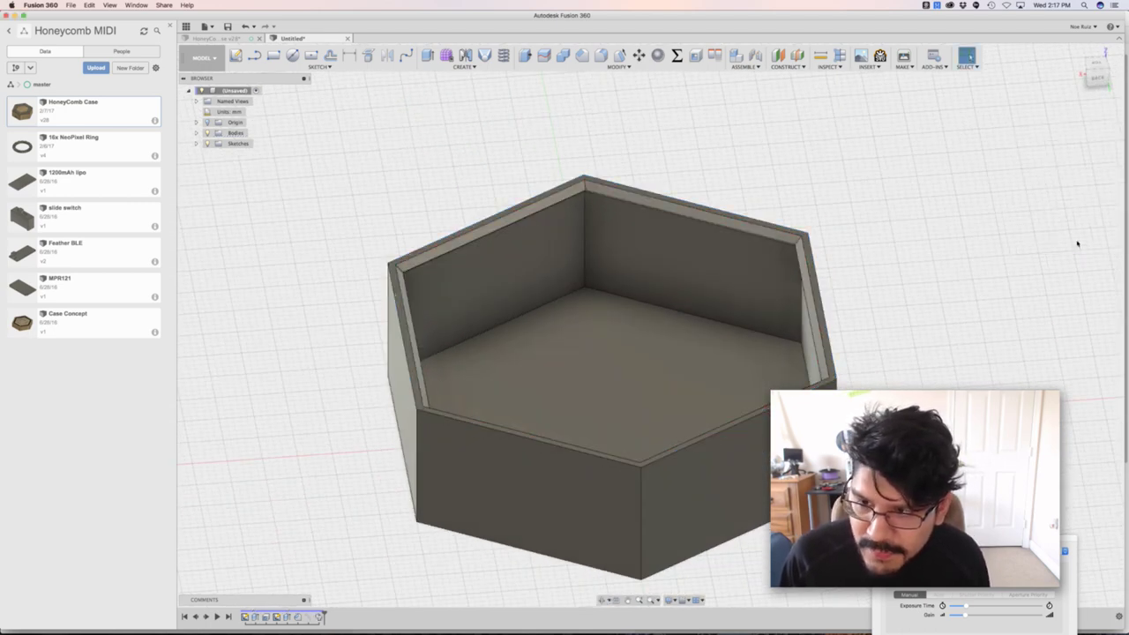
{"action": "middle_click_drag", "start_coordinate": [970, 225], "coordinate": [618, 212], "text": "shift"}
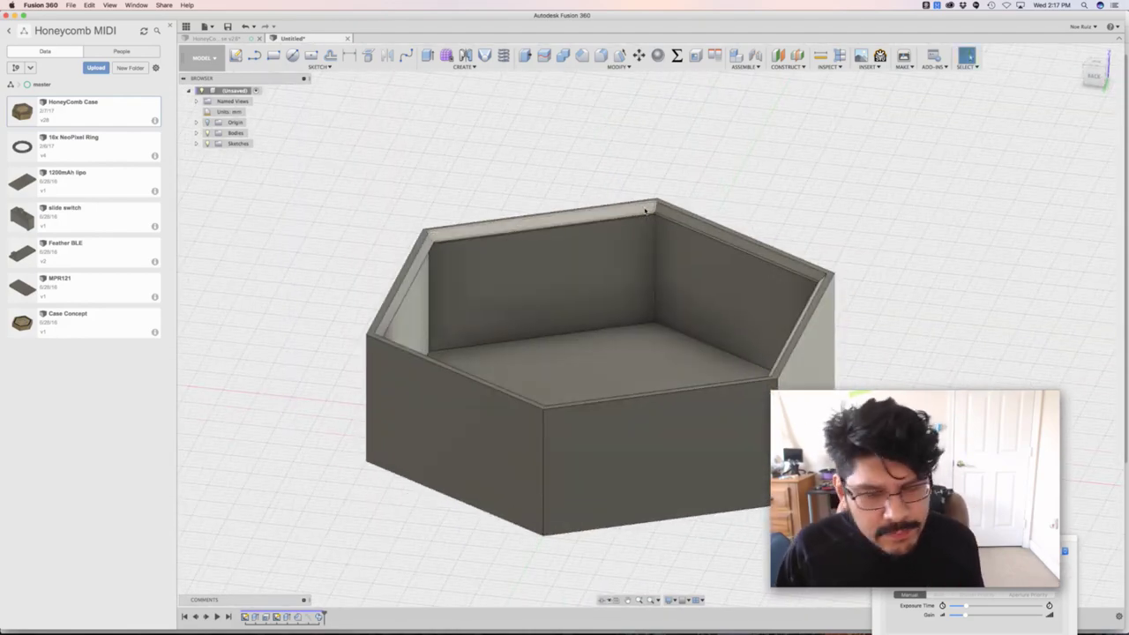
Switch to the HoneyComb Case v28 design.
{"action": "left_click", "coordinate": [227, 40]}
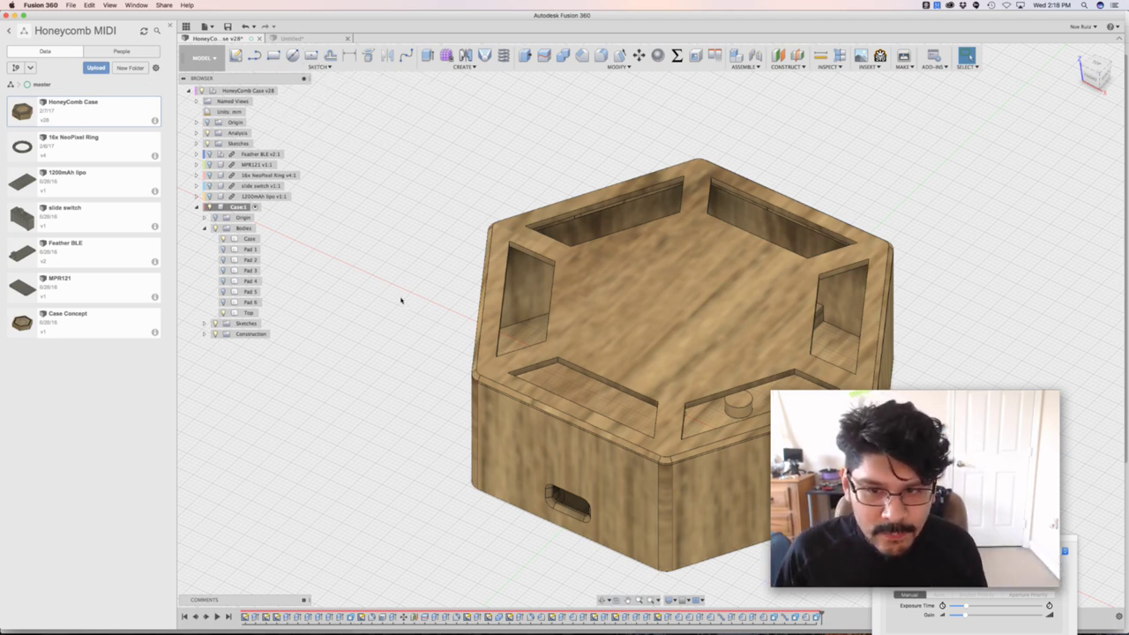
Select the wooden Case body, return to the Untitled shell design, then switch to Wirecast.
{"action": "middle_click_drag", "start_coordinate": [401, 303], "coordinate": [570, 360], "text": "shift"}
{"action": "left_click", "coordinate": [568, 356]}
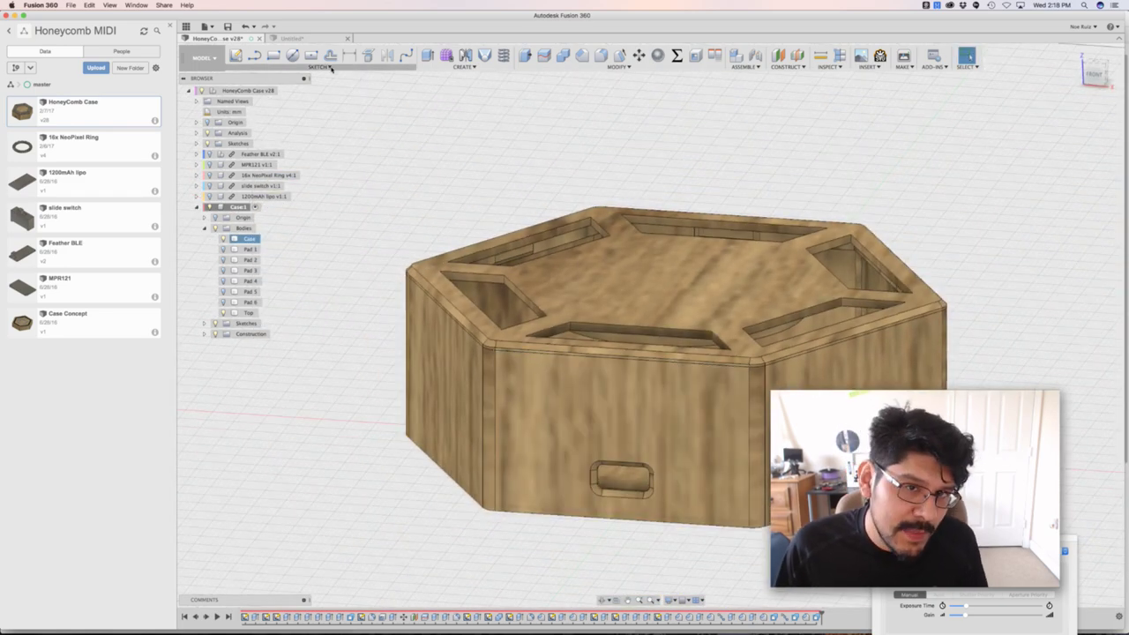
{"action": "left_click", "coordinate": [328, 37]}
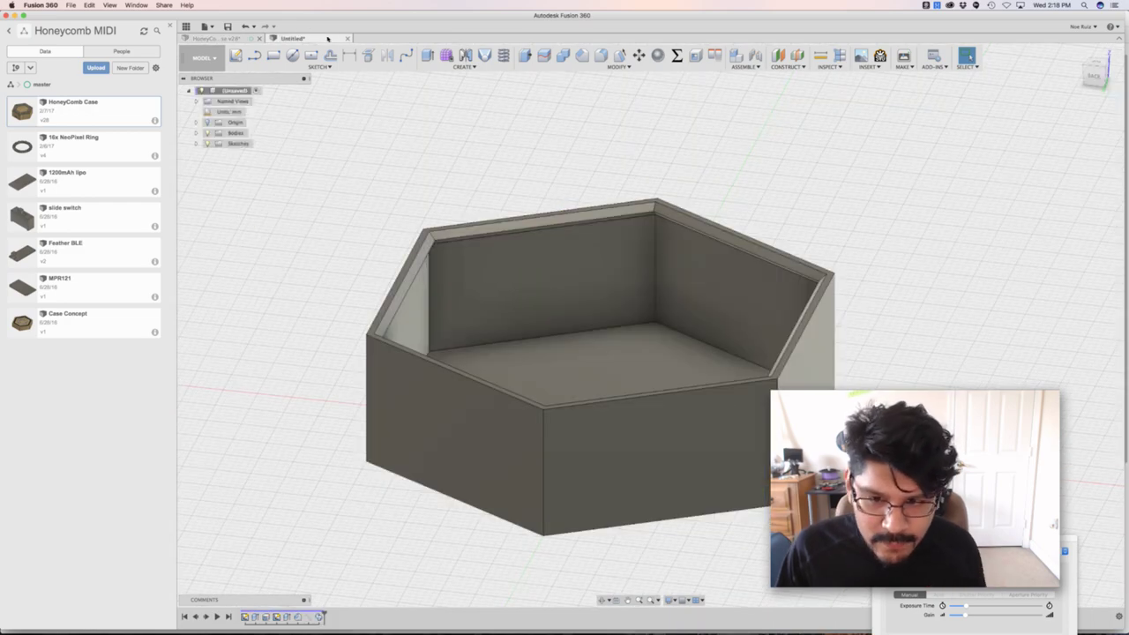
{"action": "key", "text": "super+Tab"}
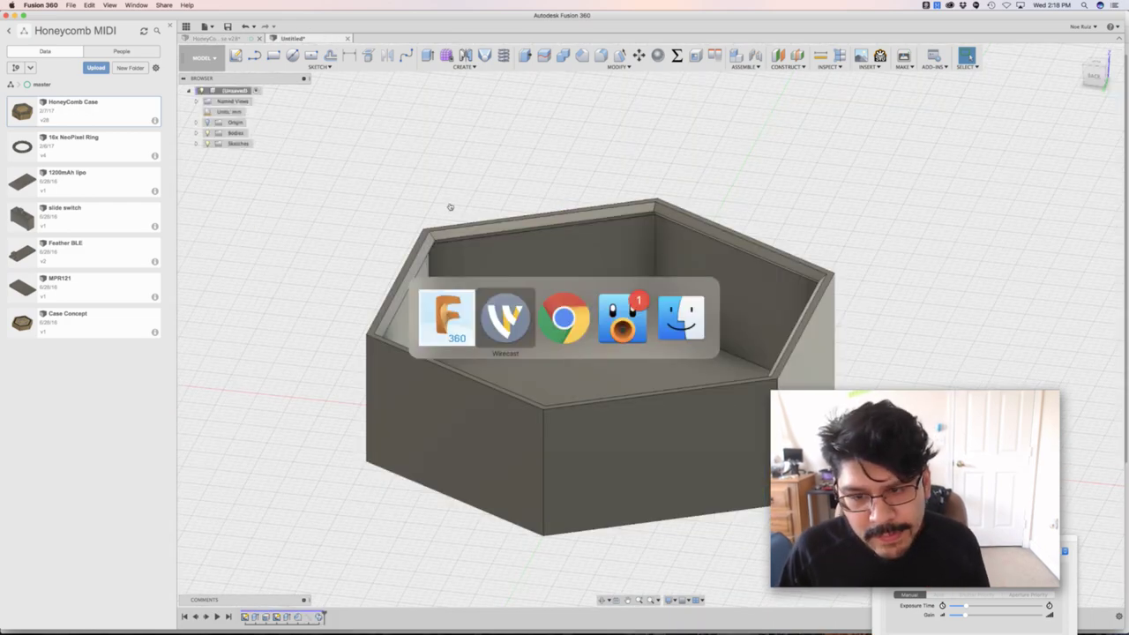
{"action": "middle_click_drag", "start_coordinate": [450, 206], "coordinate": [478, 267], "text": "shift"}
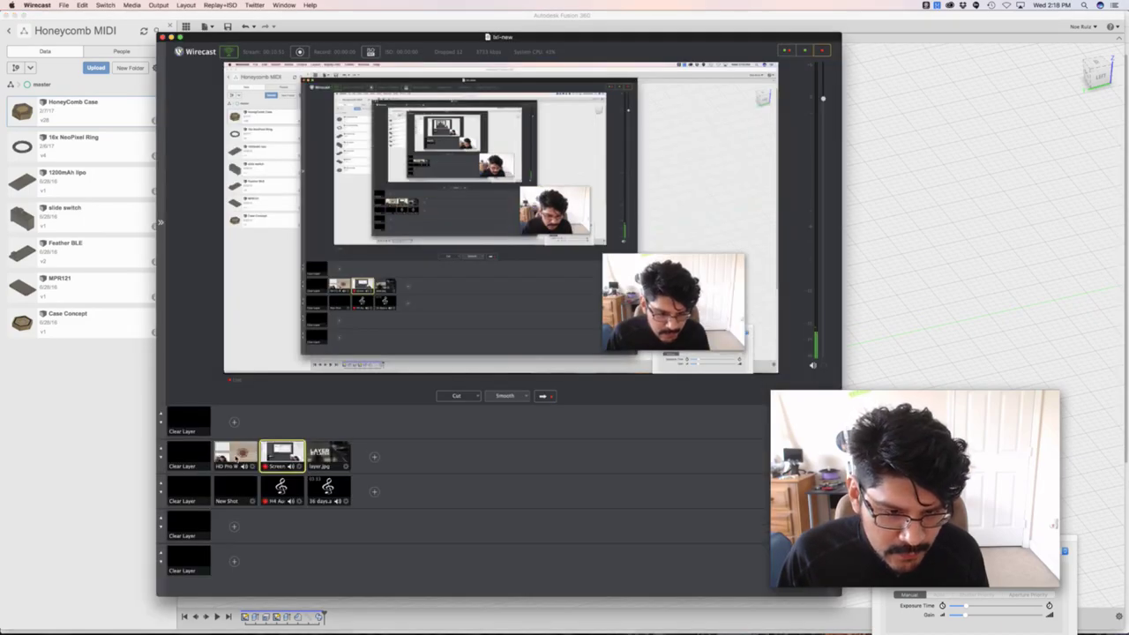